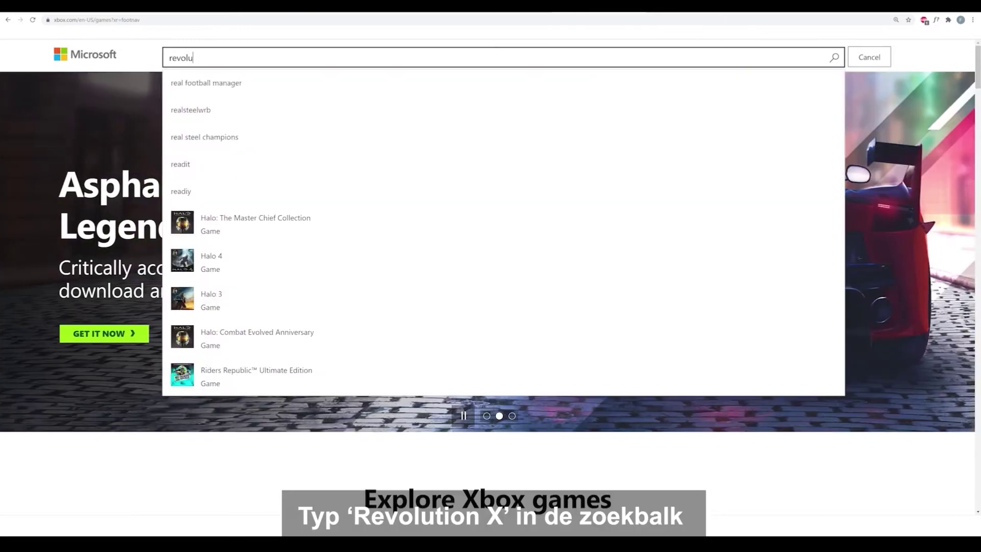
# - Search for "revolution x" and get the free Revolution-X app from the Microsoft Store
pyautogui.write('n x')
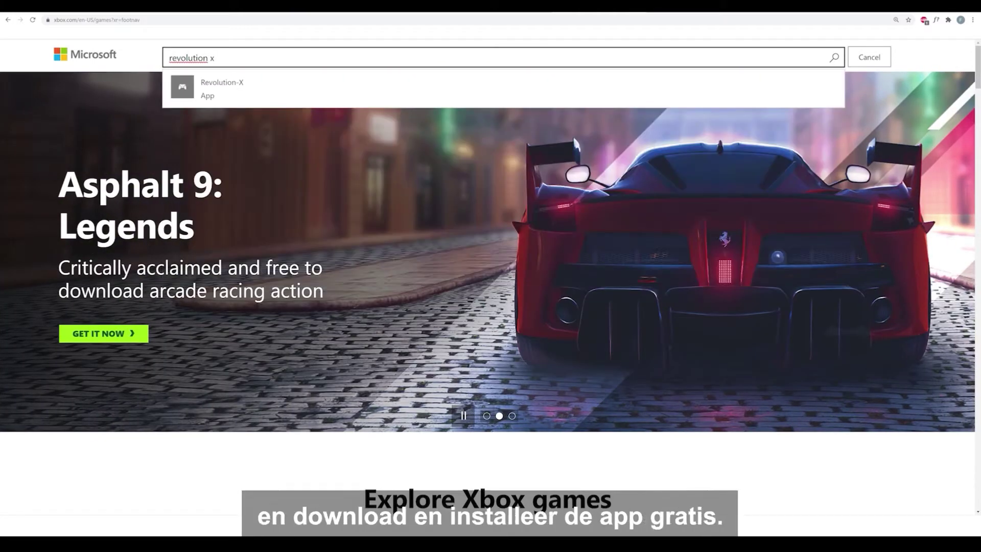
pyautogui.click(215, 93)
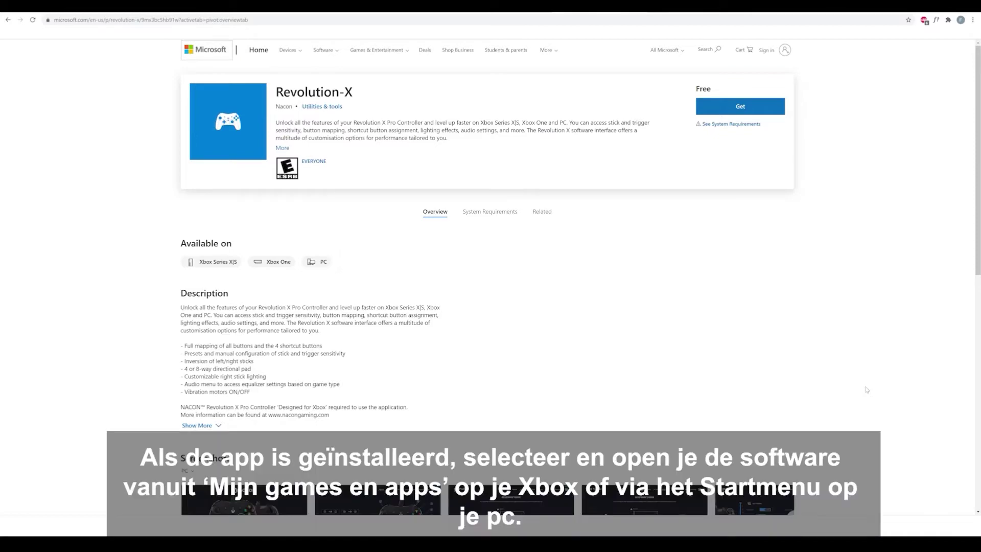
pyautogui.click(740, 106)
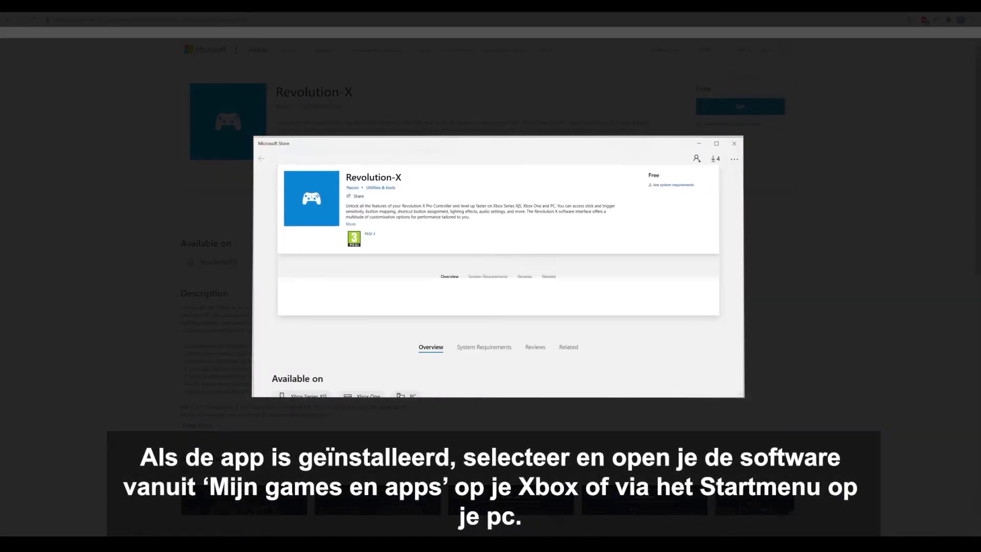
pyautogui.click(675, 177)
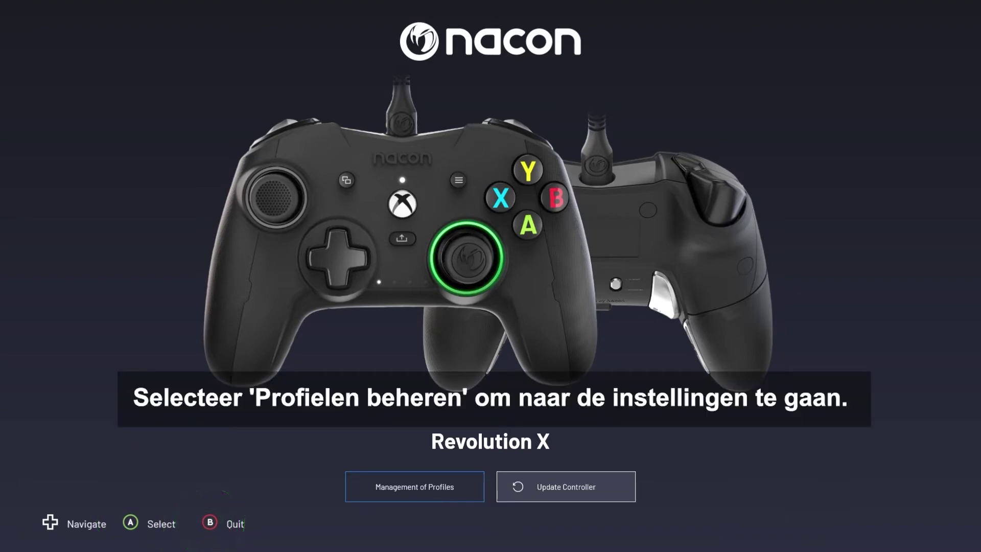
# - Open the management of profiles for the Revolution X controller
pyautogui.press('Left')
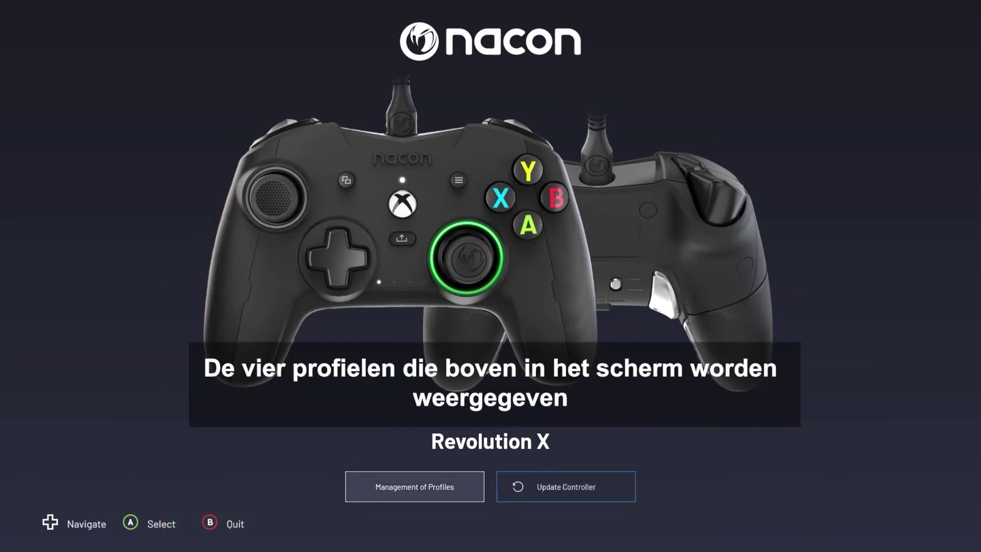
pyautogui.press('Left')
pyautogui.press('Return')
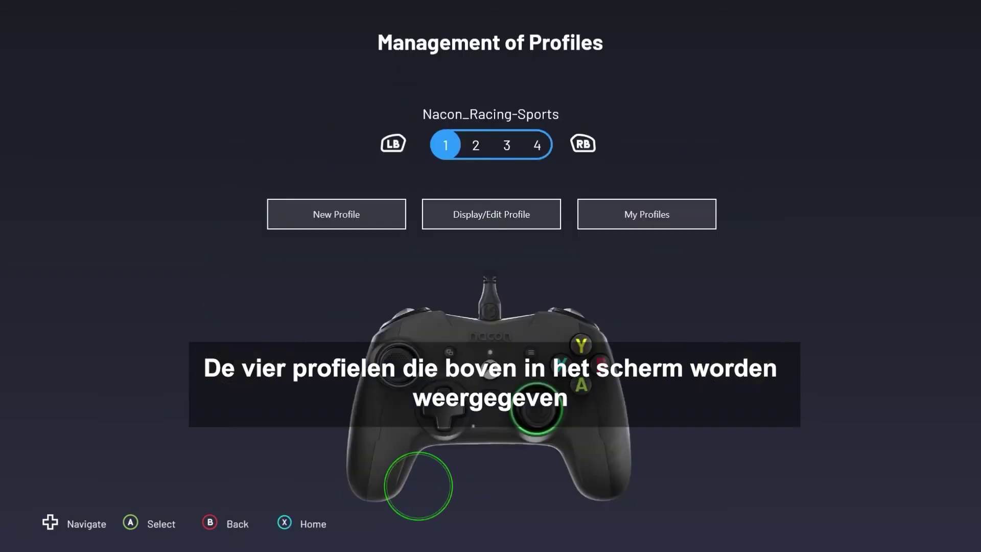
# - Cycle through the four controller profile slots and return to slot 1
pyautogui.press('Right')
pyautogui.press('Right')
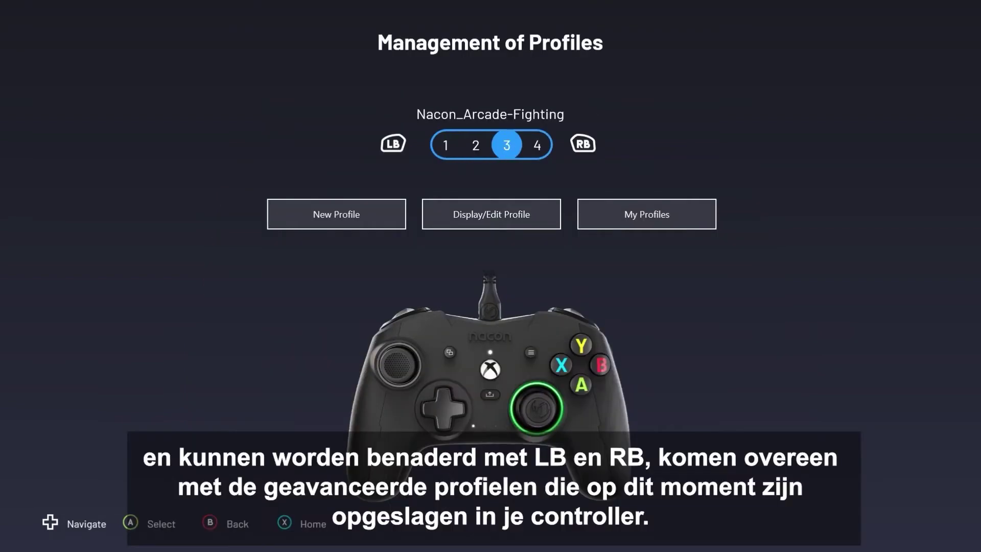
pyautogui.press('Right')
pyautogui.press('Right')
pyautogui.press('Right')
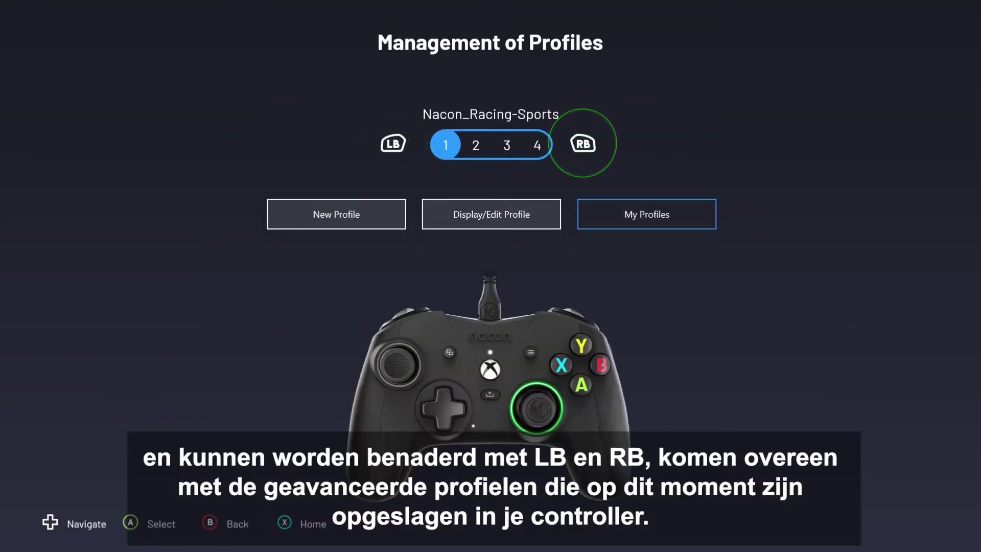
pyautogui.press('Left')
pyautogui.press('Left')
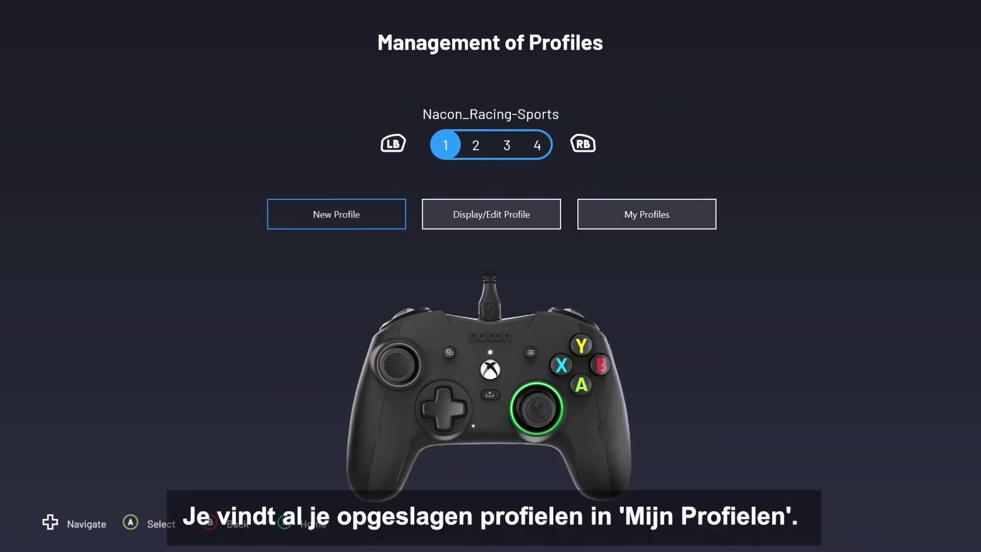
# - Review the saved profiles in the library and the options available for Nacon_Infiltration, and return to profile management
pyautogui.press('Right')
pyautogui.press('Right')
pyautogui.press('Return')
pyautogui.press('Down')
pyautogui.press('Down')
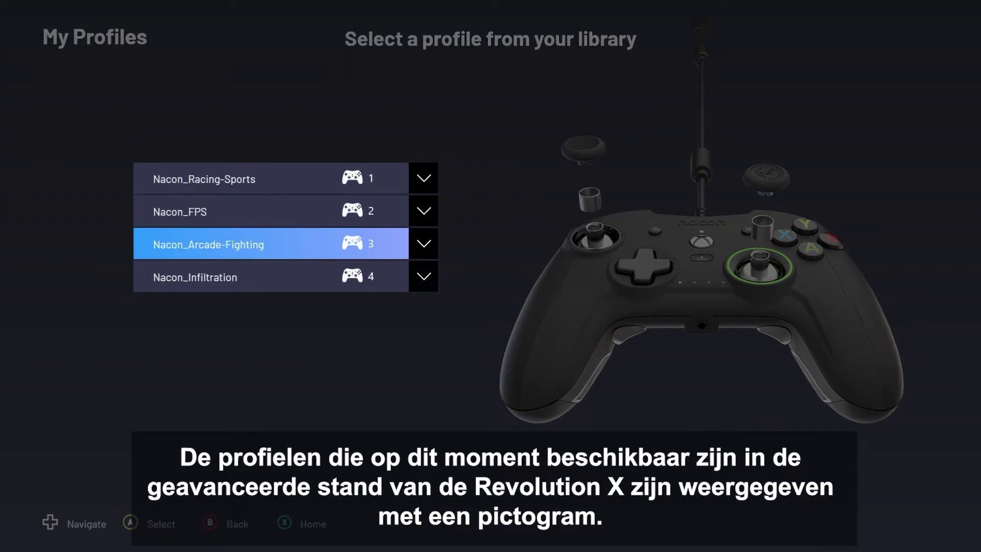
pyautogui.press('Down')
pyautogui.press('Return')
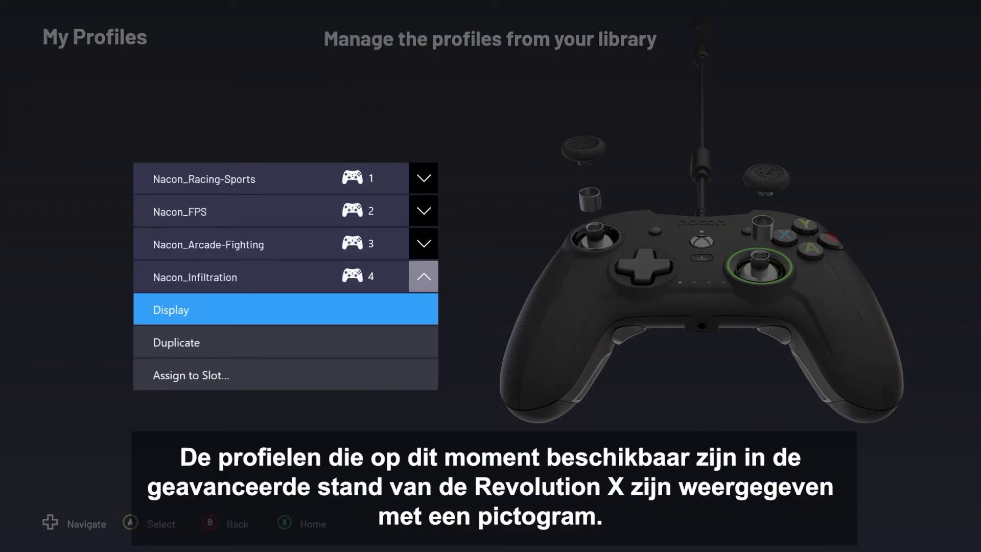
pyautogui.press('Down')
pyautogui.press('Down')
pyautogui.press('Escape')
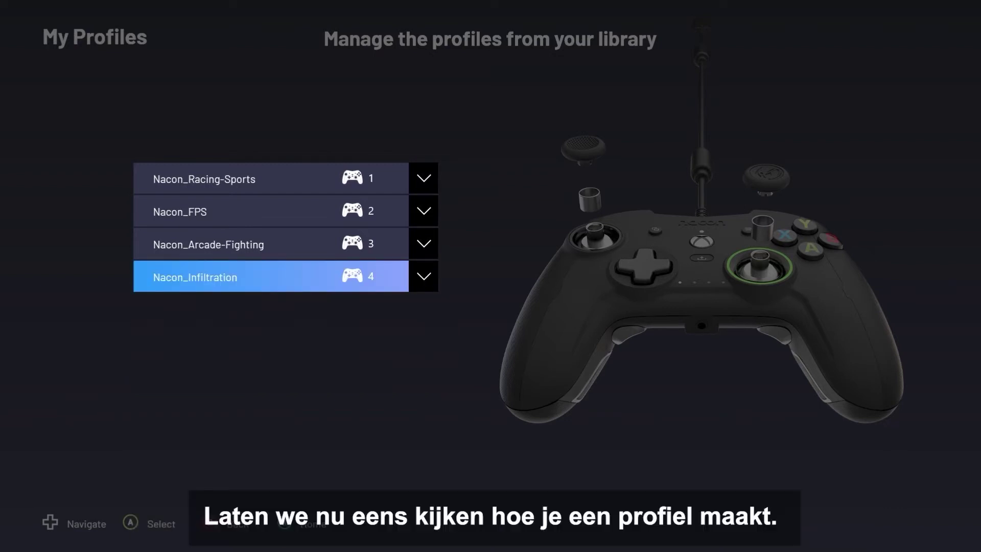
pyautogui.press('Escape')
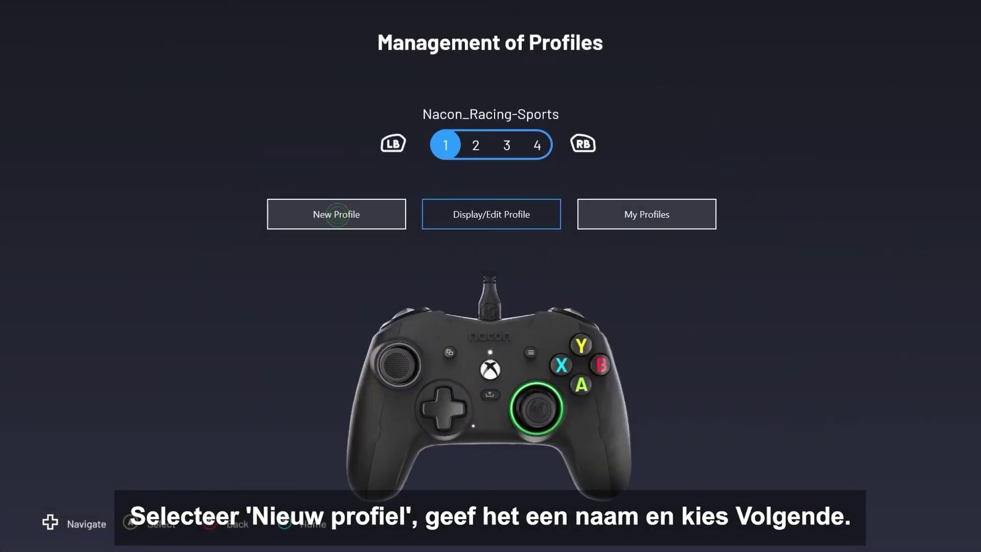
# - Create a new profile named Tutorial and continue to its settings
pyautogui.click(337, 214)
pyautogui.write('Tu')
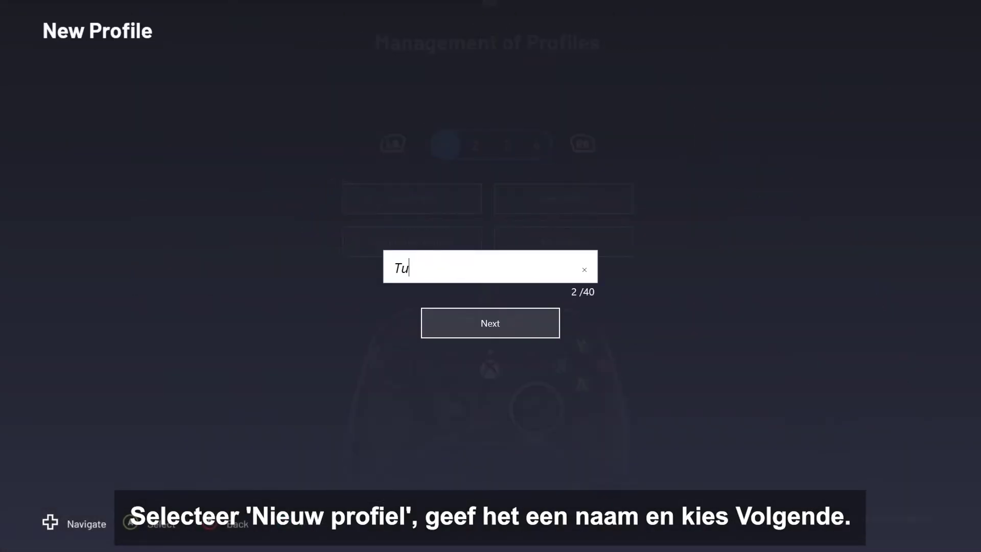
pyautogui.write('torial')
pyautogui.click(490, 324)
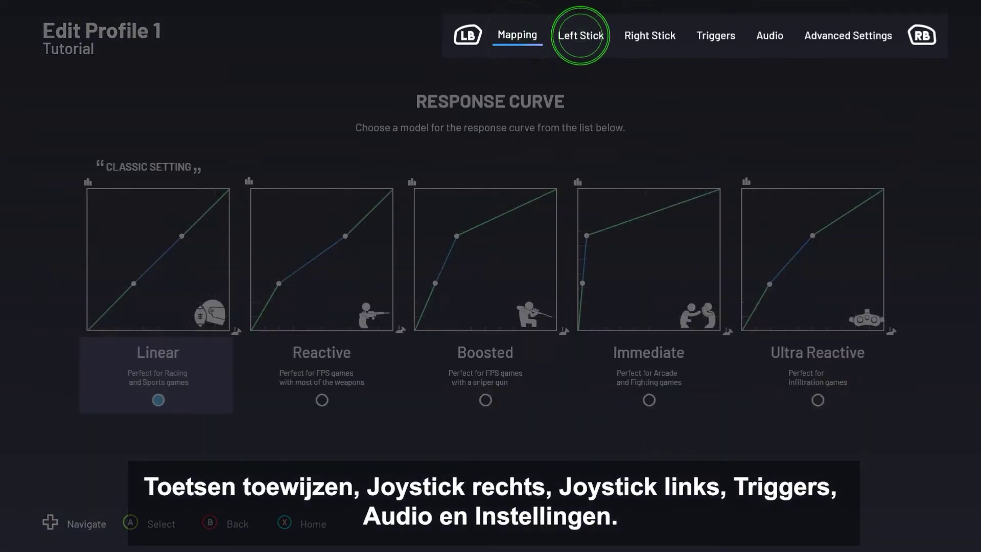
# - Look over the Tutorial profile's settings categories and the option for restoring the default mapping
pyautogui.click(650, 36)
pyautogui.click(716, 35)
pyautogui.click(770, 36)
pyautogui.click(846, 35)
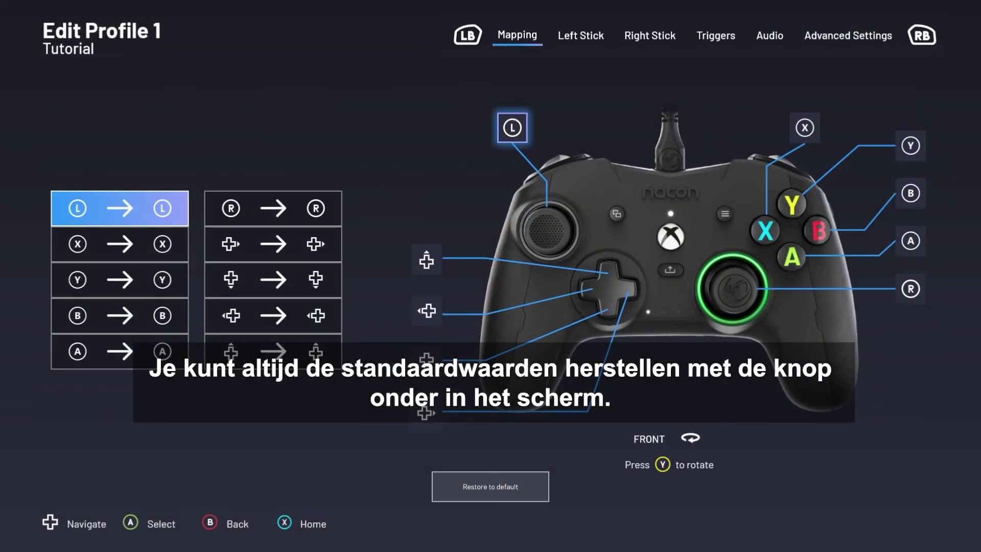
pyautogui.click(491, 487)
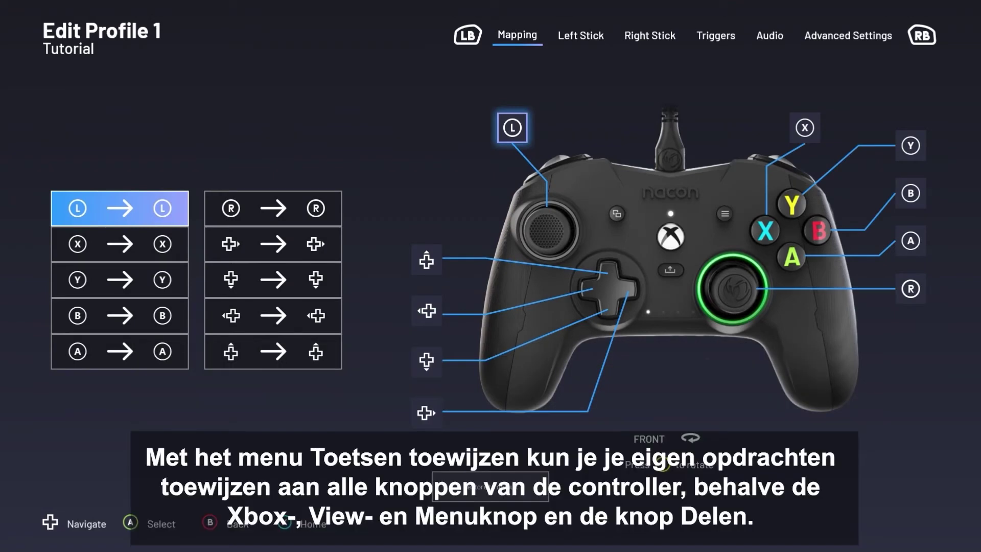
# - Examine the mapping entries for the L, X, Y, B and A buttons on the controller's front
pyautogui.press('Down')
pyautogui.press('Down')
pyautogui.press('Down')
pyautogui.press('Down')
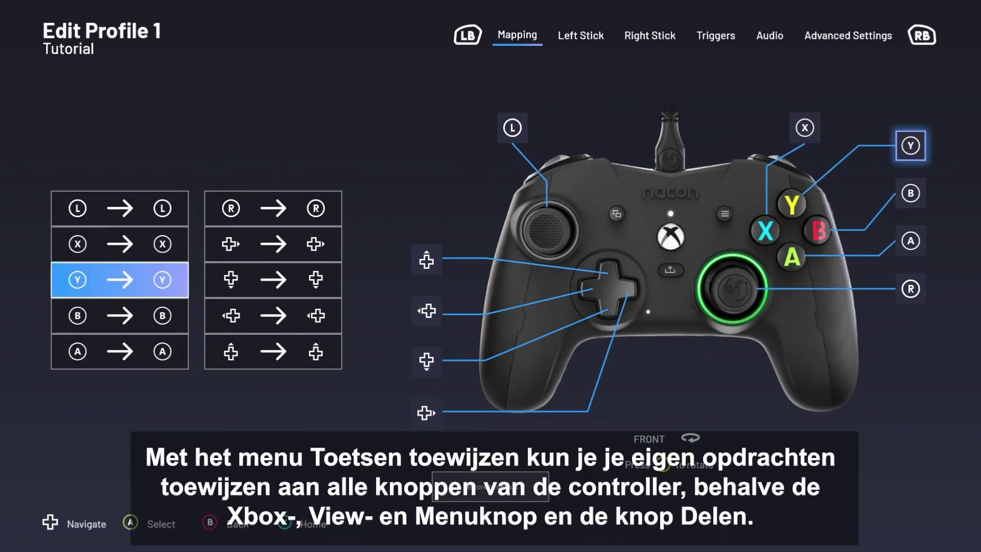
pyautogui.press('Up')
pyautogui.press('Up')
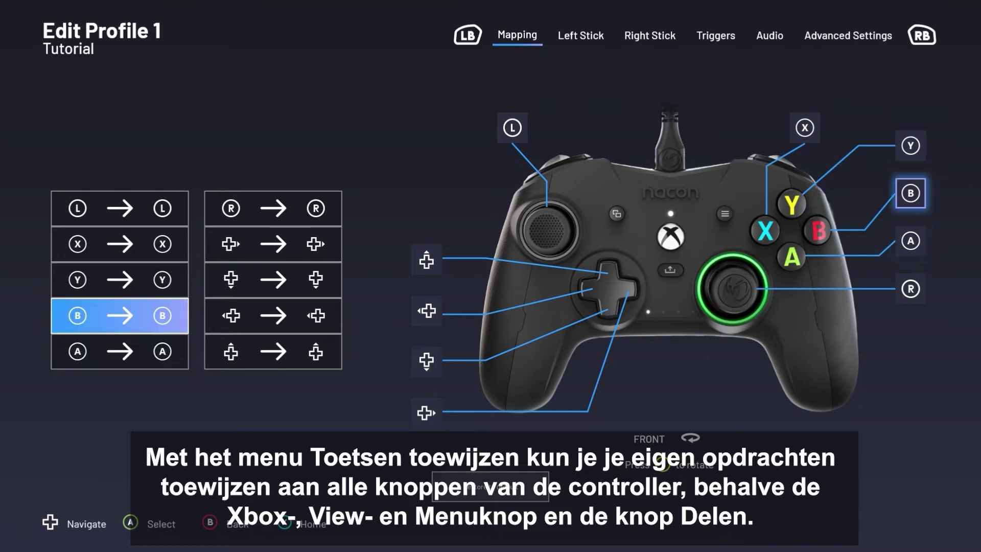
pyautogui.press('Up')
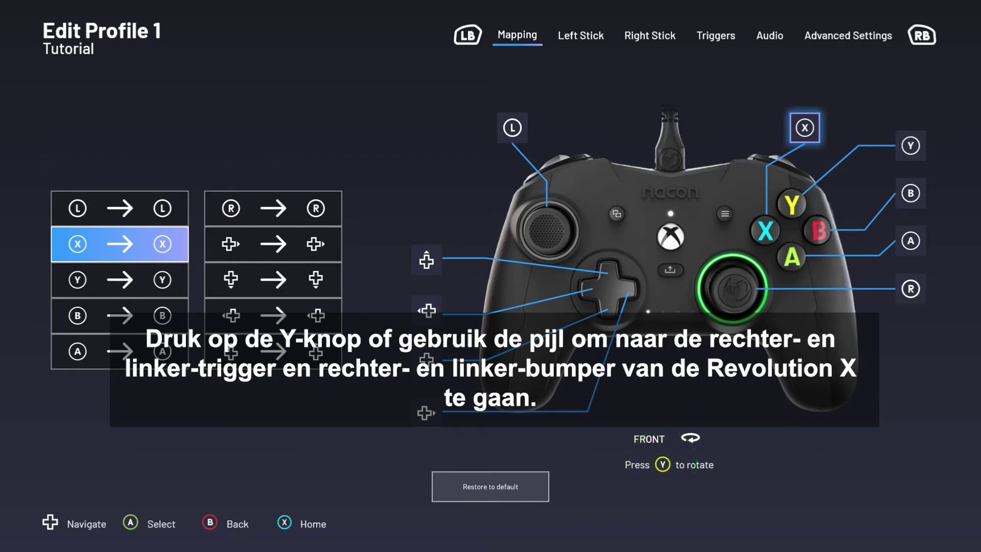
# - Examine the mappings of the triggers, bumpers and S1 to S4 shortcuts on the controller's back, and return to the front view
pyautogui.press('y')
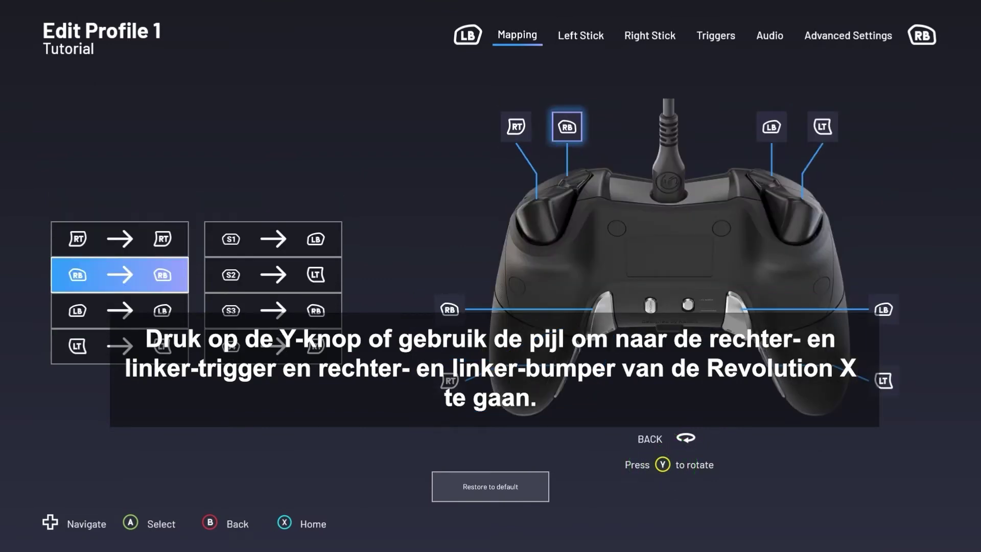
pyautogui.press('Right')
pyautogui.press('Down')
pyautogui.press('Down')
pyautogui.press('Up')
pyautogui.press('Up')
pyautogui.press('Up')
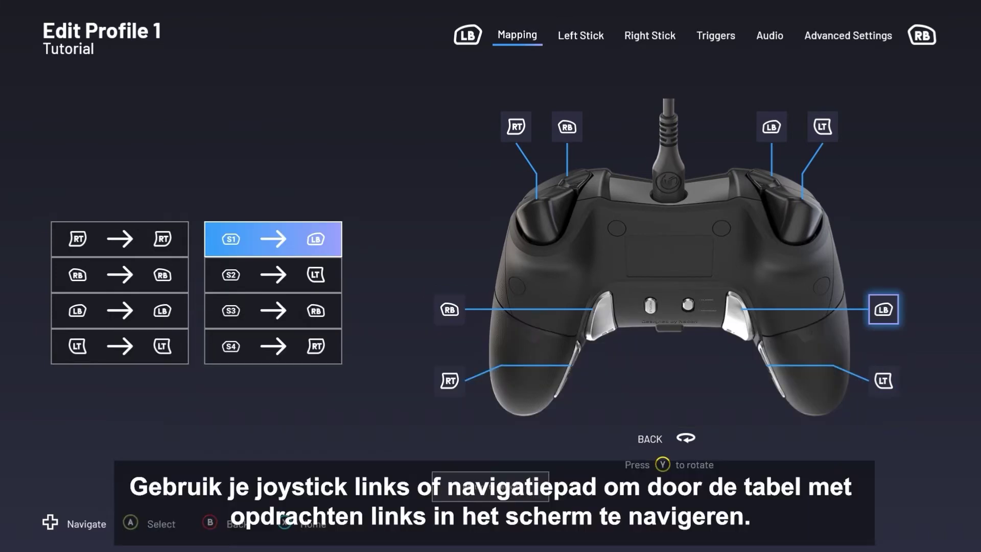
pyautogui.press('Left')
pyautogui.press('Down')
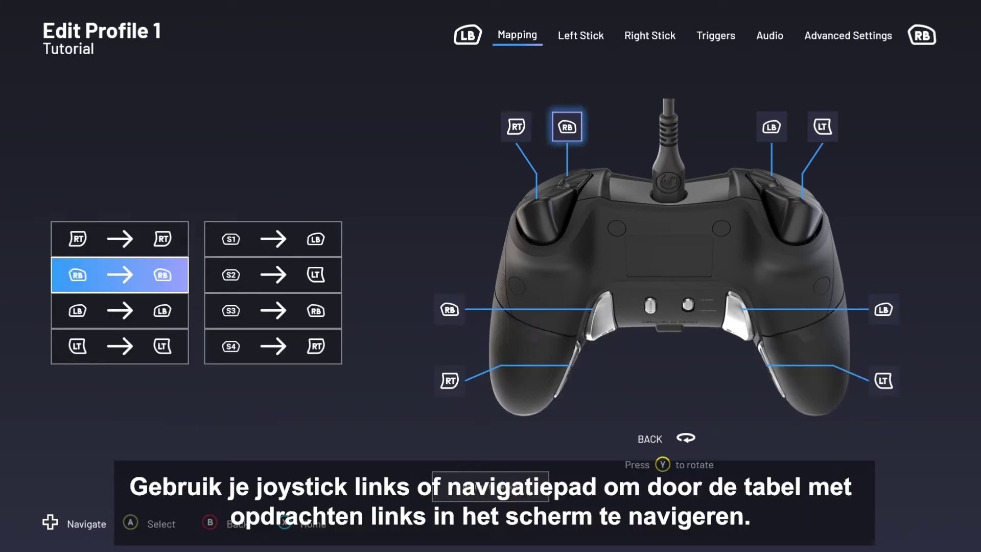
pyautogui.press('y')
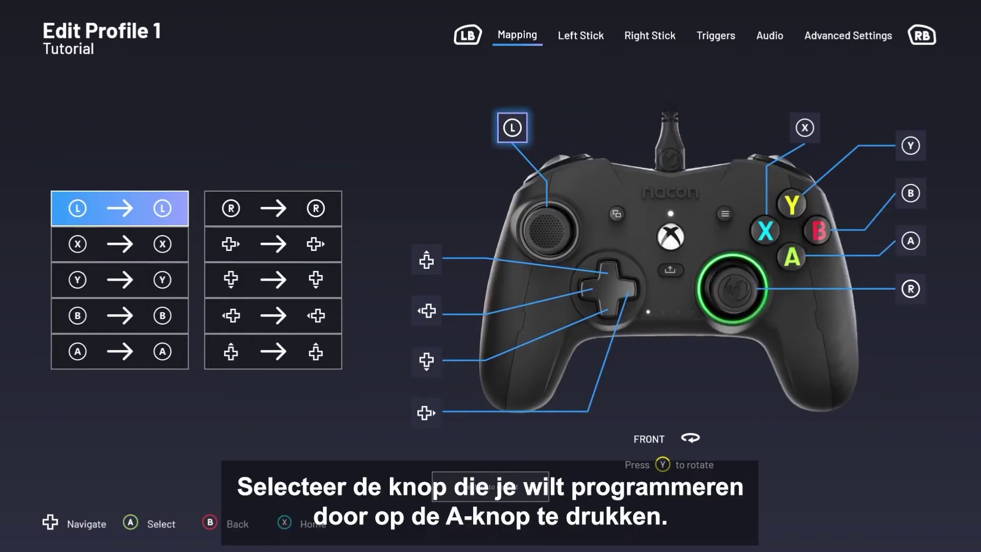
# - Assign the B button to the S1 shortcut on the back of the controller
pyautogui.press('y')
pyautogui.press('Right')
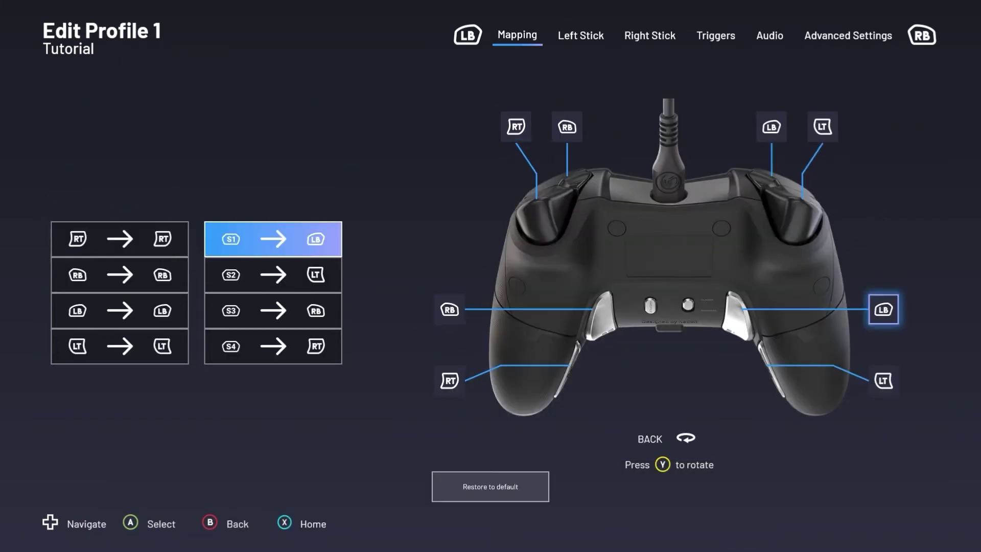
pyautogui.press('Return')
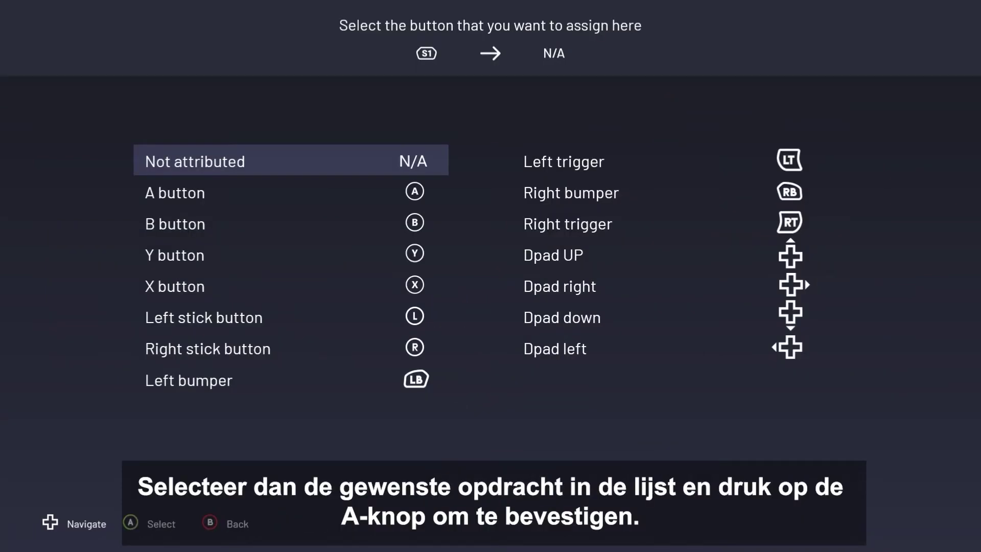
pyautogui.press('Down')
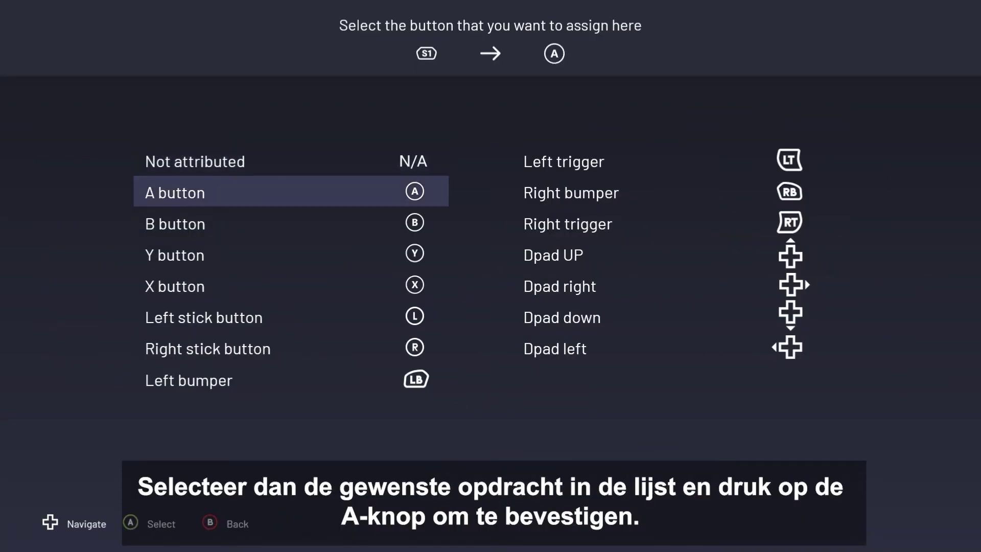
pyautogui.press('Down')
pyautogui.press('Down')
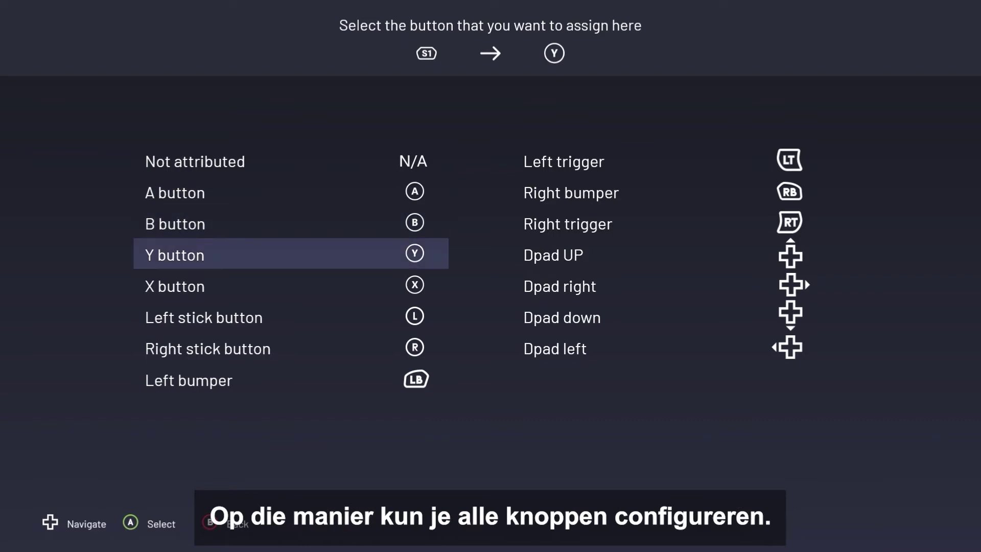
pyautogui.press('Up')
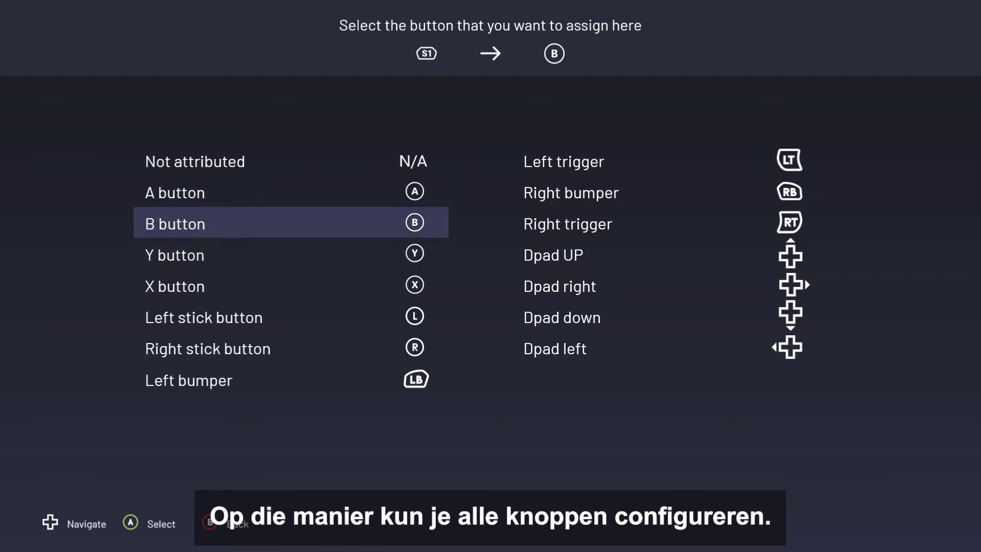
pyautogui.press('Return')
pyautogui.press('y')
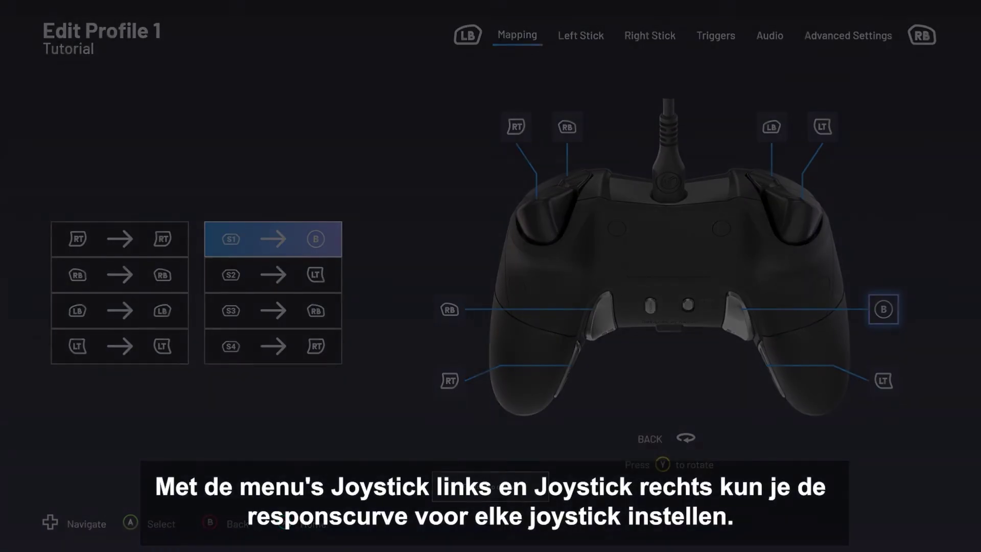
# - Look through the response curve models for the left stick and choose the Reactive one
pyautogui.hotkey('ctrl', 'Tab')
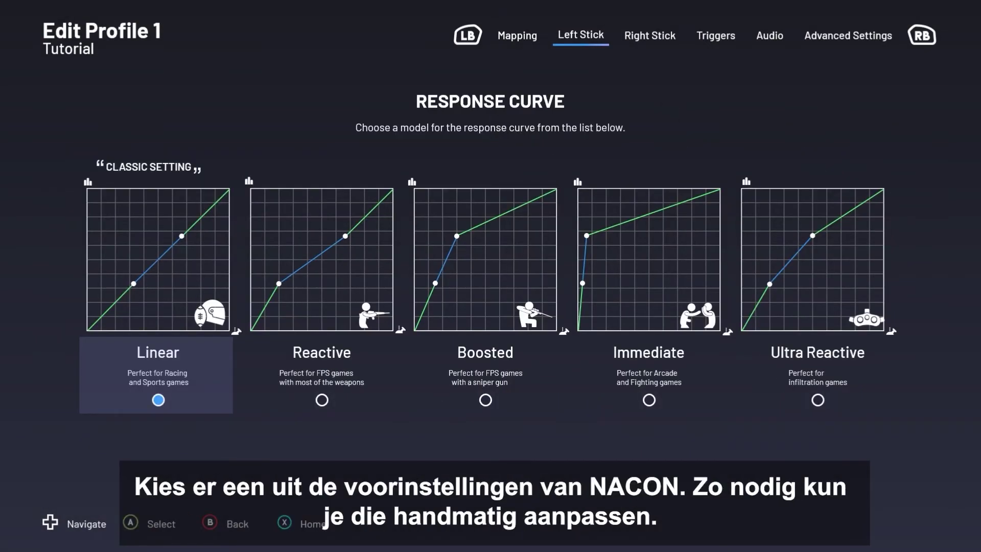
pyautogui.press('Right')
pyautogui.press('Right')
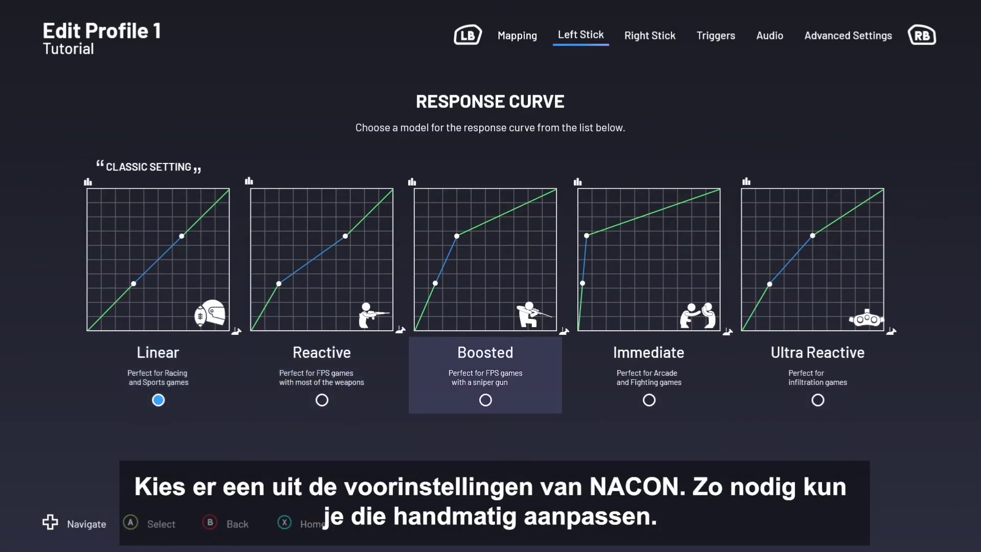
pyautogui.press('Right')
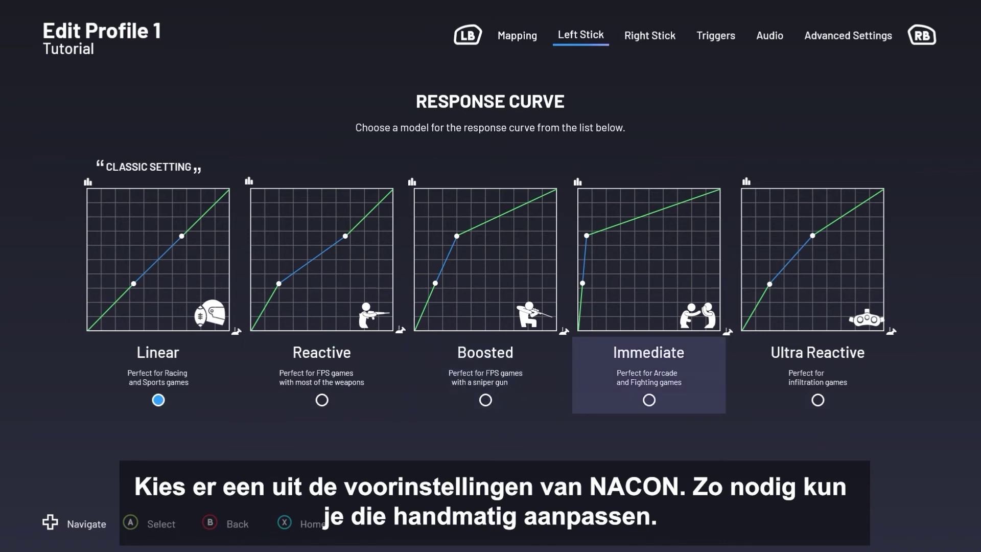
pyautogui.press('Right')
pyautogui.press('Left')
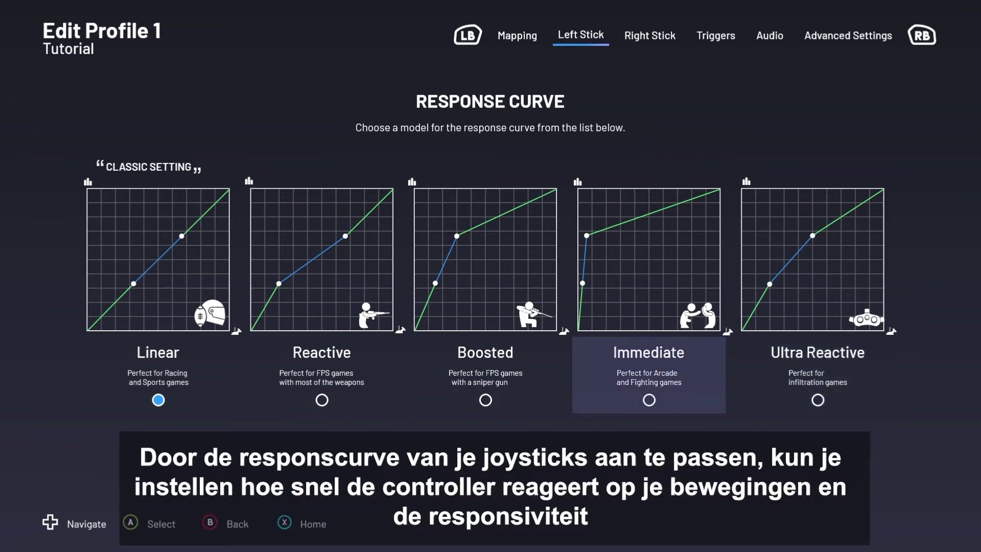
pyautogui.press('Left')
pyautogui.press('Left')
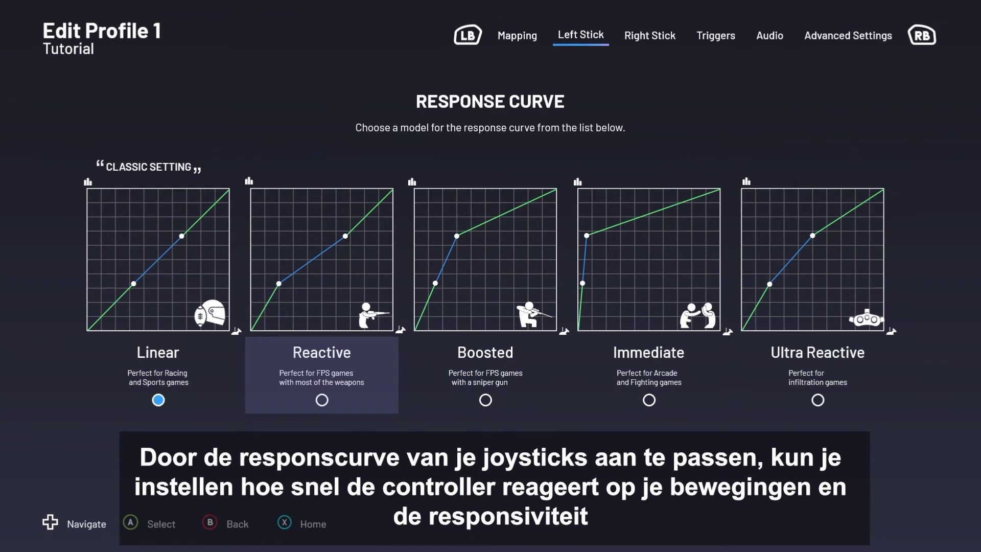
pyautogui.press('Return')
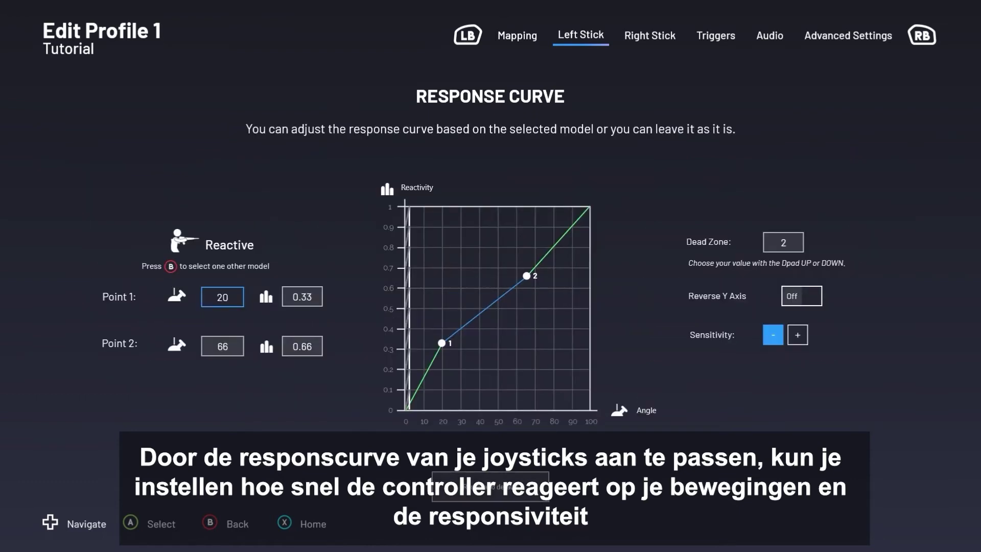
# - Set the angle of Point 1 on the left stick's response curve to 25
pyautogui.press('Return')
pyautogui.press('Up')
pyautogui.press('Up')
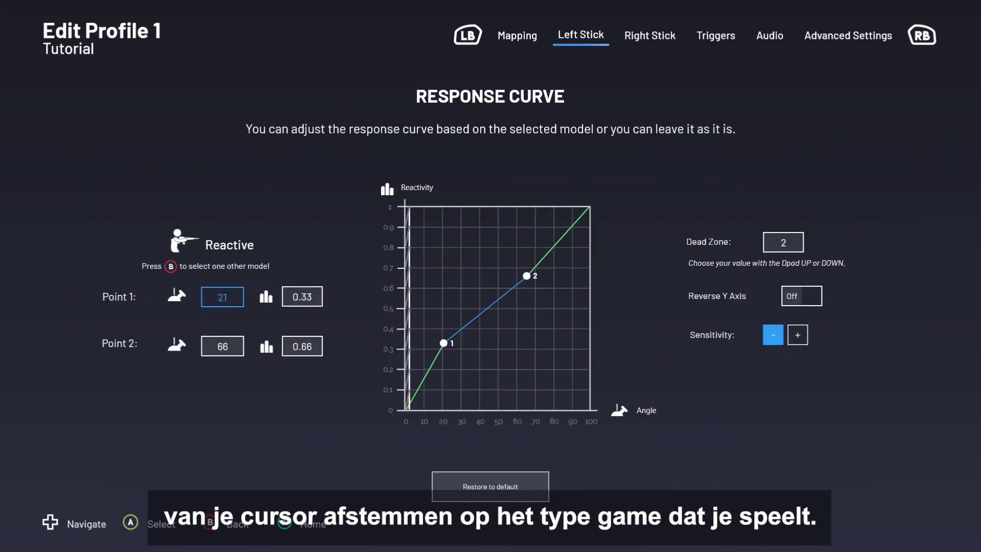
pyautogui.press('Up')
pyautogui.press('Up')
pyautogui.press('Up')
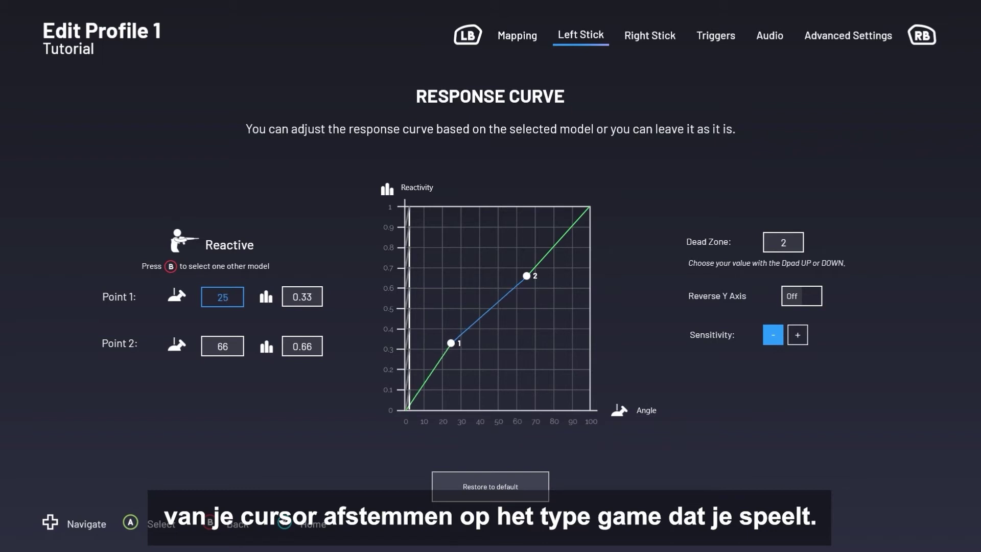
pyautogui.press('Return')
pyautogui.press('Right')
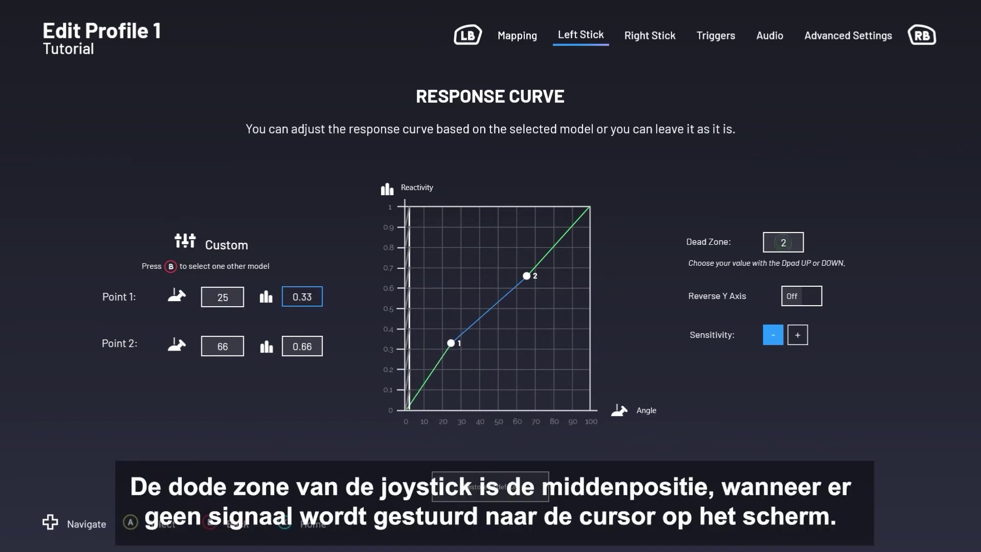
# - Set the left stick's dead zone to 6
pyautogui.click(783, 242)
pyautogui.press('Up')
pyautogui.press('Up')
pyautogui.press('Up')
pyautogui.press('Up')
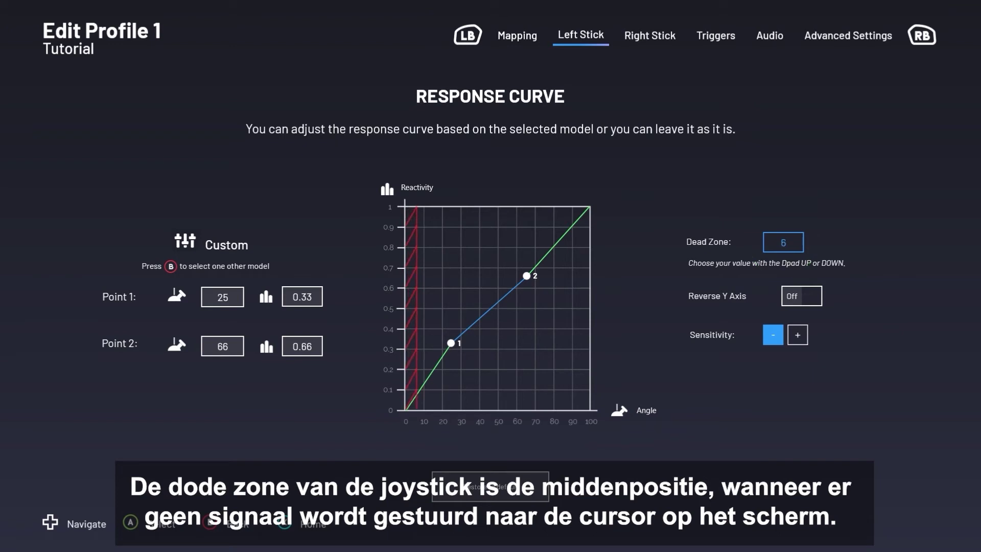
pyautogui.press('Return')
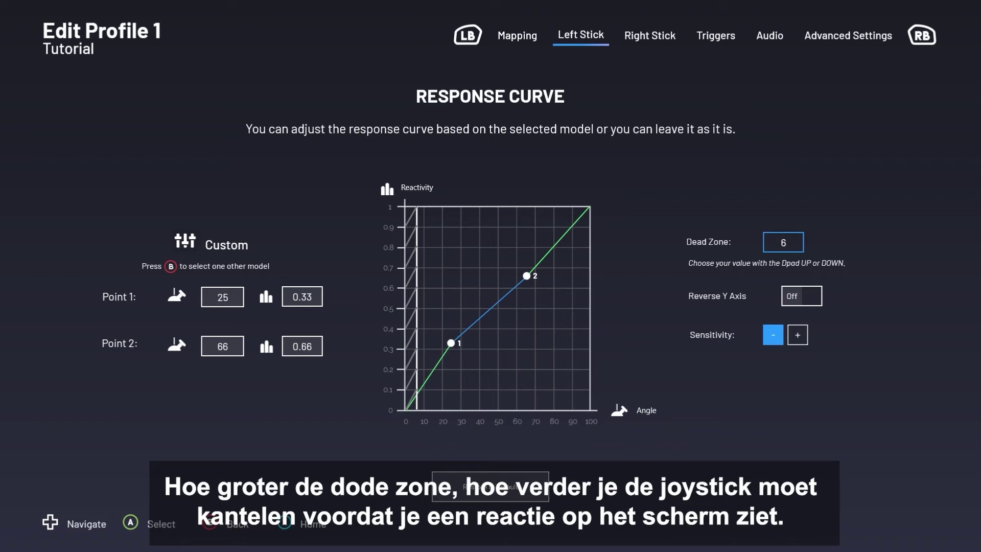
# - Lower the left stick's dead zone to 2
pyautogui.press('Return')
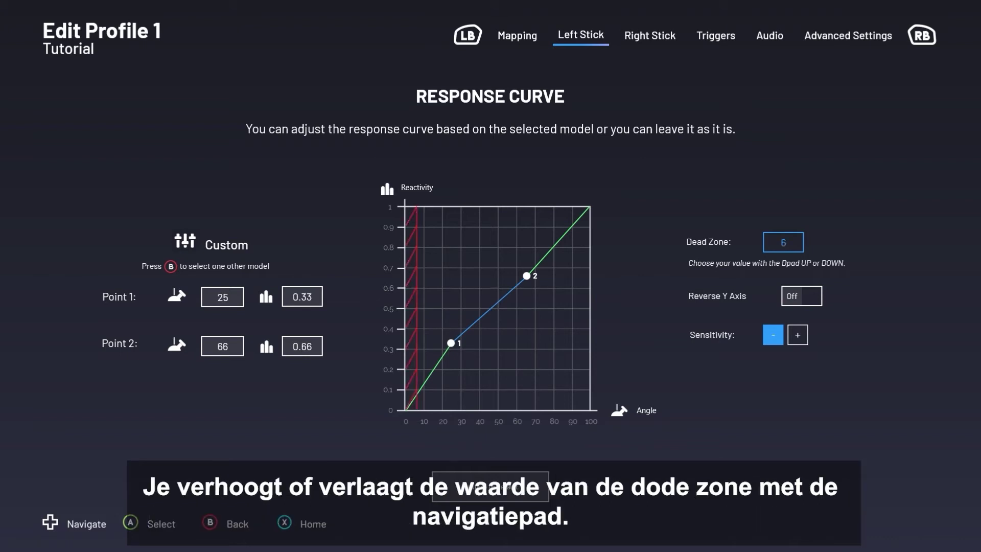
pyautogui.press('Down')
pyautogui.press('Down')
pyautogui.press('Down')
pyautogui.press('Down')
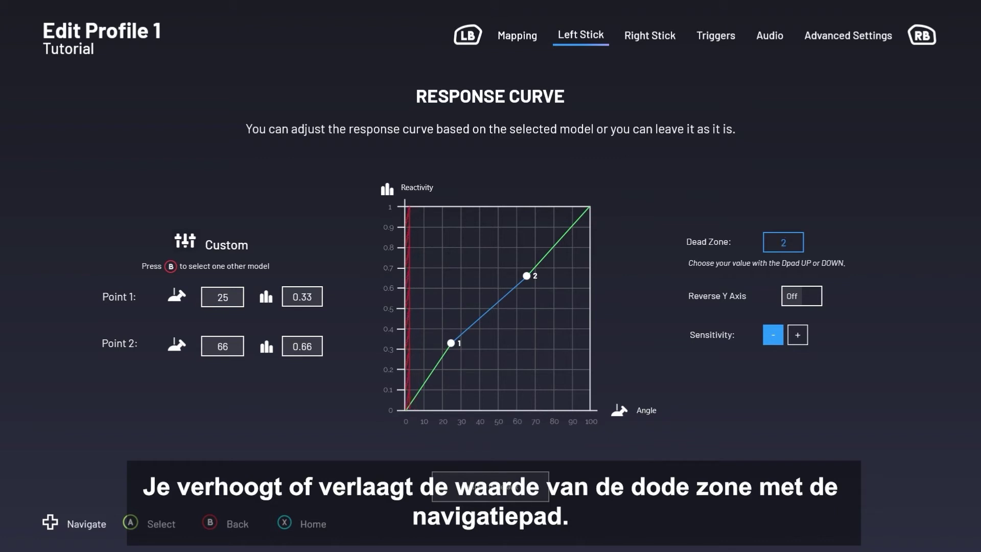
pyautogui.press('Return')
# - Switch Reverse Y Axis on for the left stick and back off again
pyautogui.press('Left')
pyautogui.press('Down')
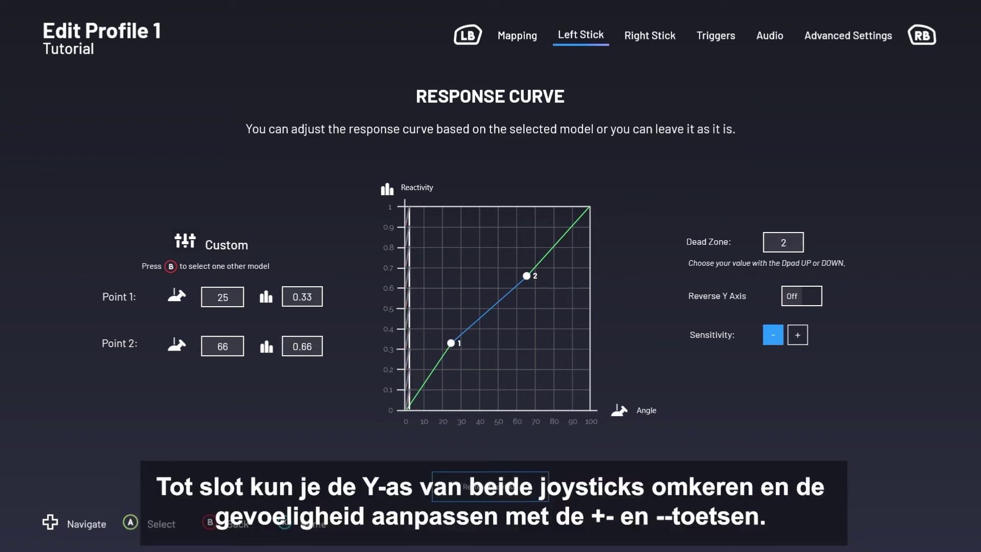
pyautogui.press('Up')
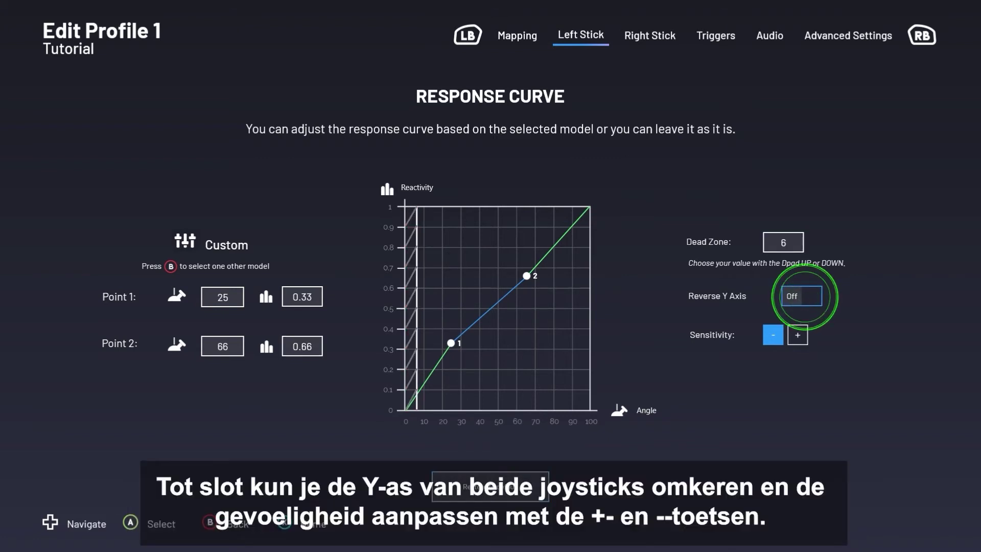
pyautogui.press('Return')
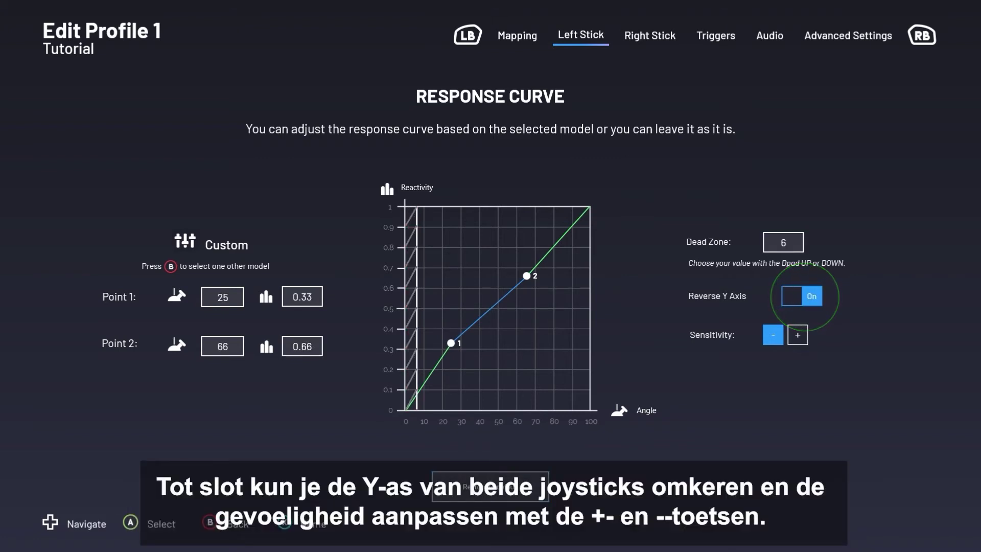
pyautogui.press('Return')
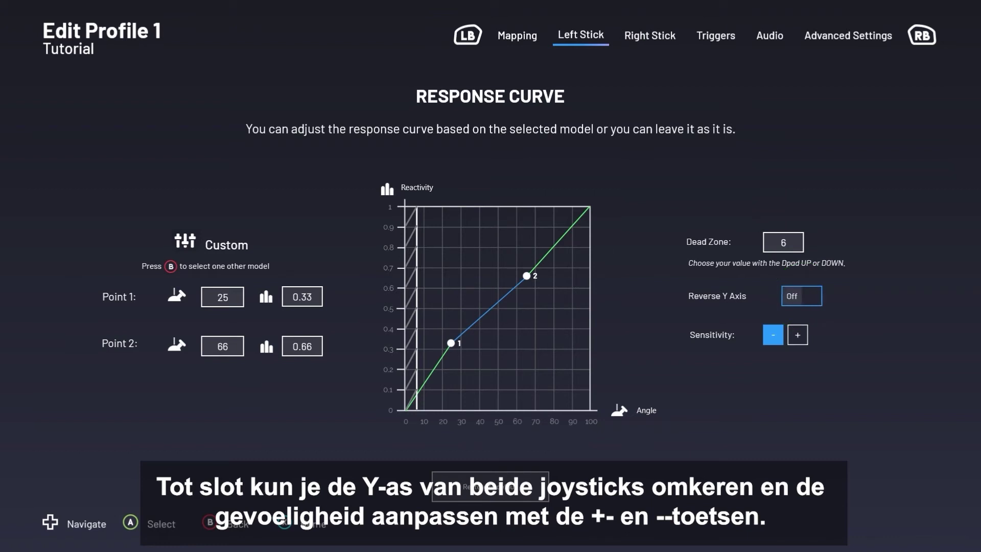
# - Look over the left stick's sensitivity and restore-to-default options, and go to the trigger settings
pyautogui.press('Down')
pyautogui.press('Return')
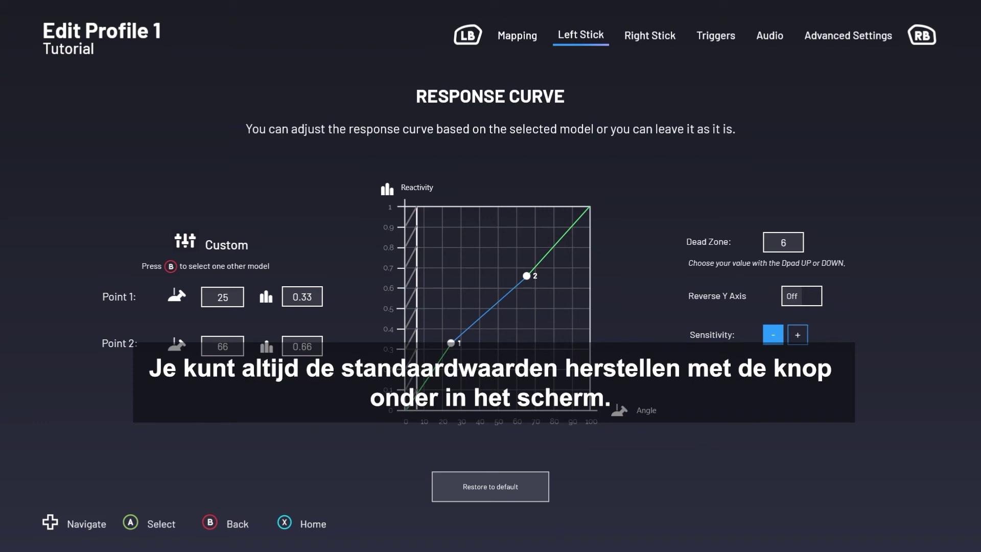
pyautogui.press('Down')
pyautogui.press('Return')
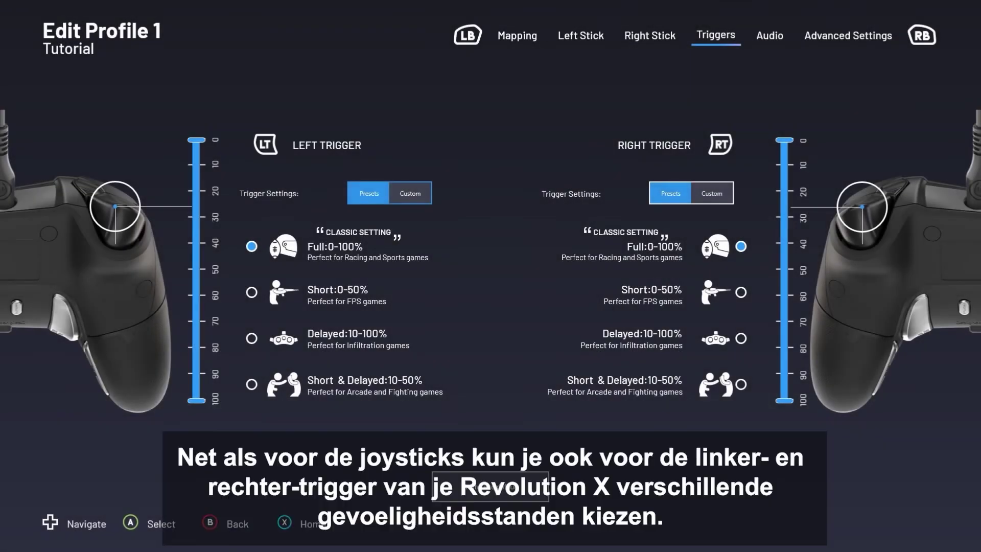
# - Look through the left trigger's presets and choose Short: 0-50% for FPS games
pyautogui.press('Down')
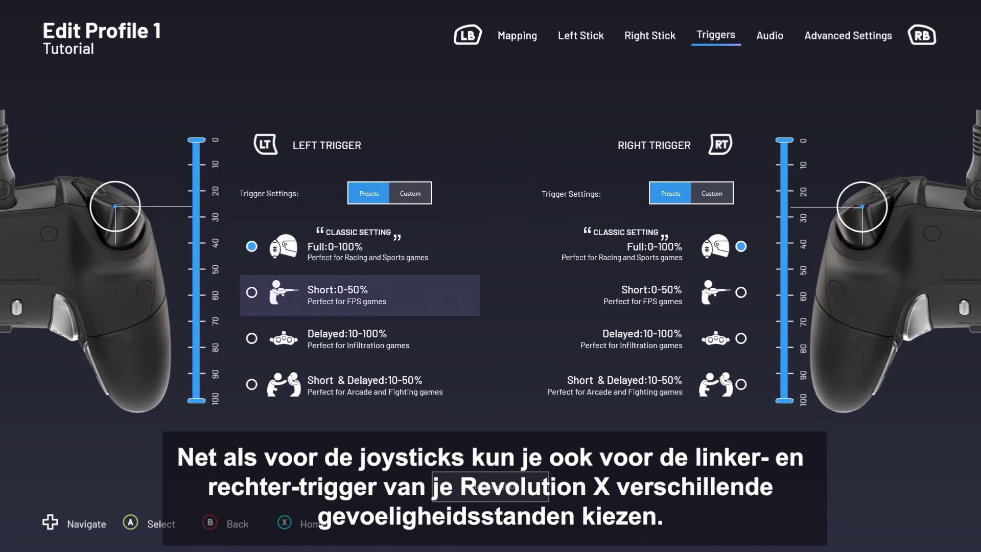
pyautogui.press('Down')
pyautogui.press('Down')
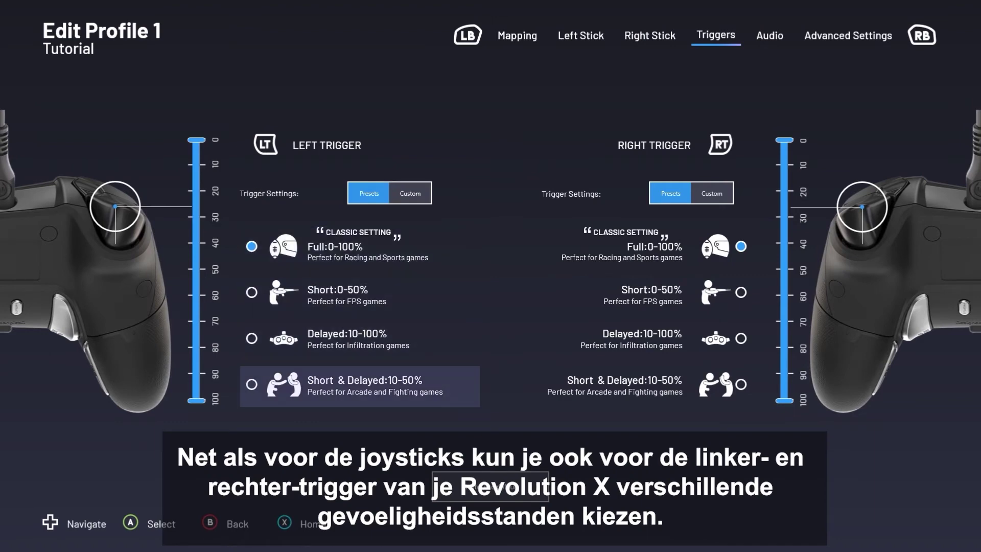
pyautogui.press('Up')
pyautogui.press('Return')
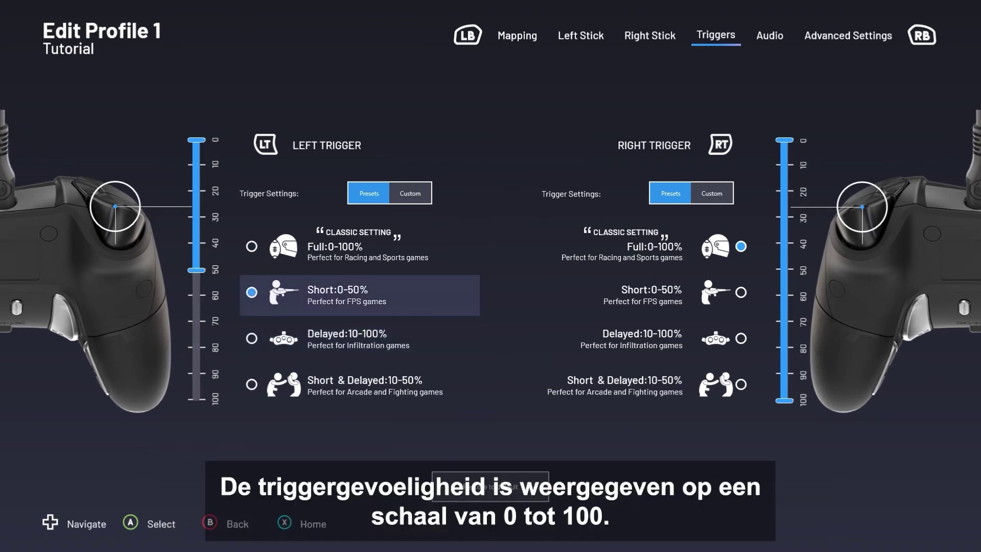
# - Switch the right trigger's settings from presets to Custom
pyautogui.press('Right')
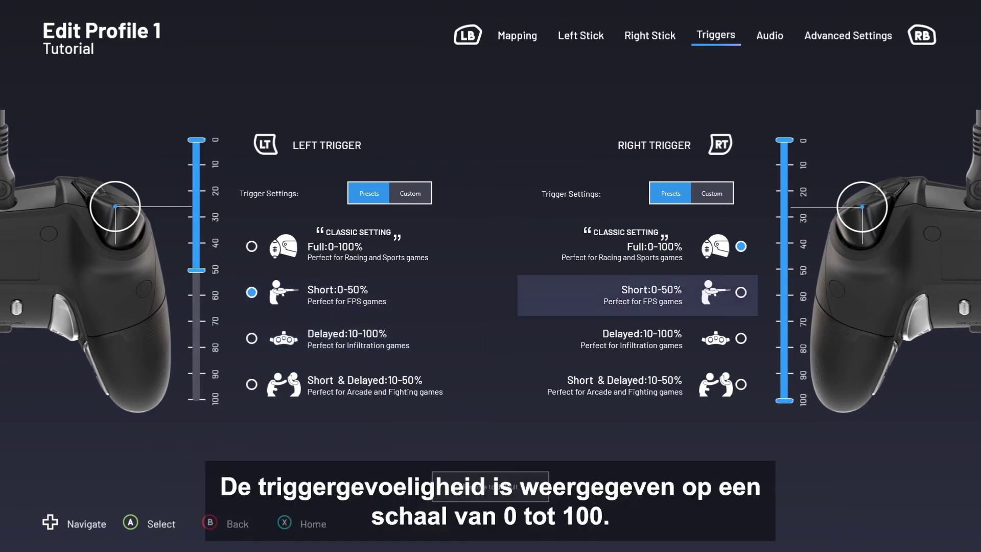
pyautogui.press('Up')
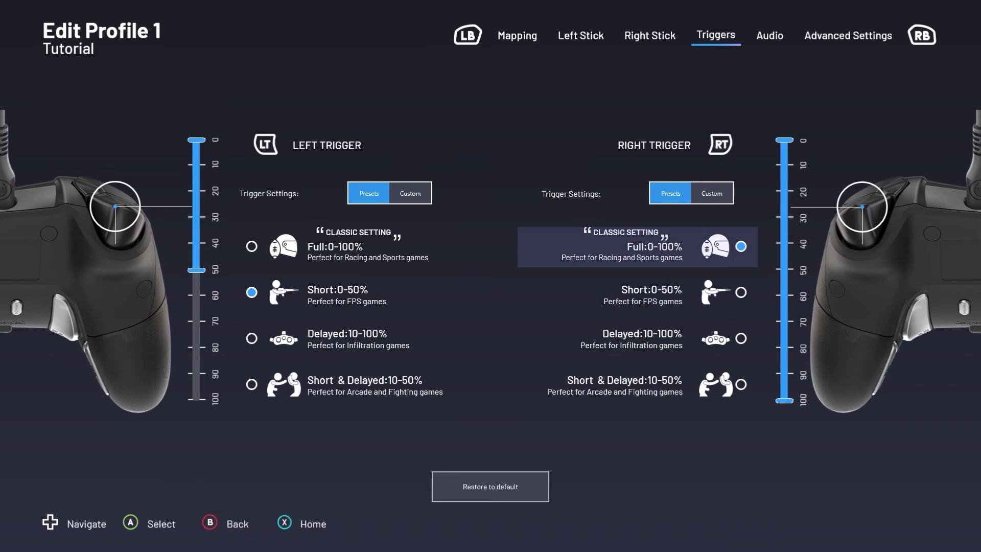
pyautogui.press('Up')
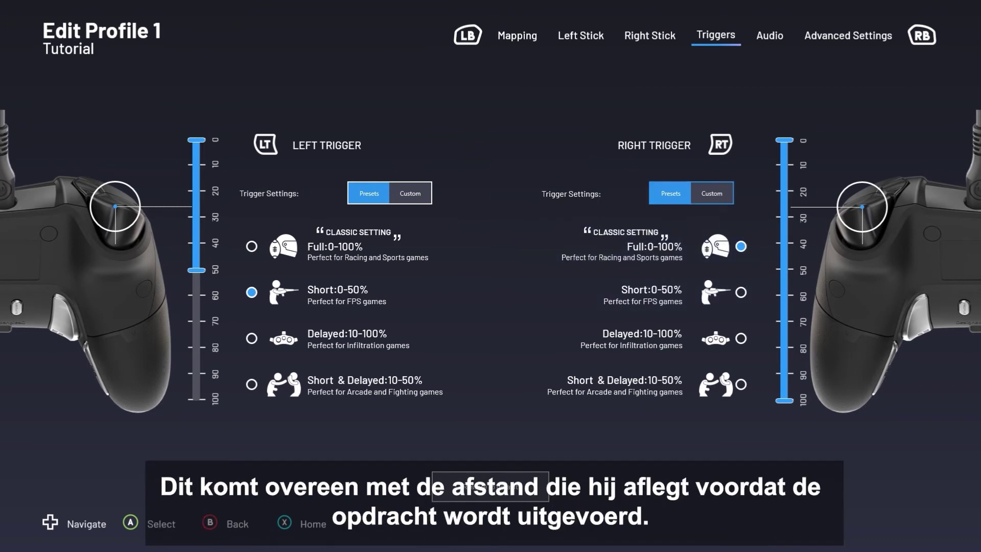
pyautogui.press('Right')
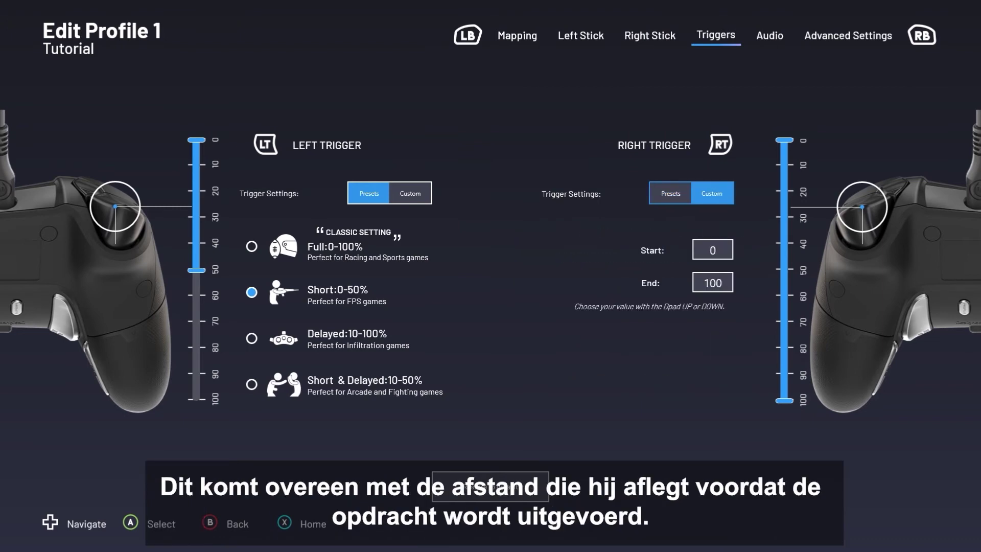
# - Raise the right trigger's custom start value to 25, and lower it to 7
pyautogui.press('Down')
pyautogui.press('Return')
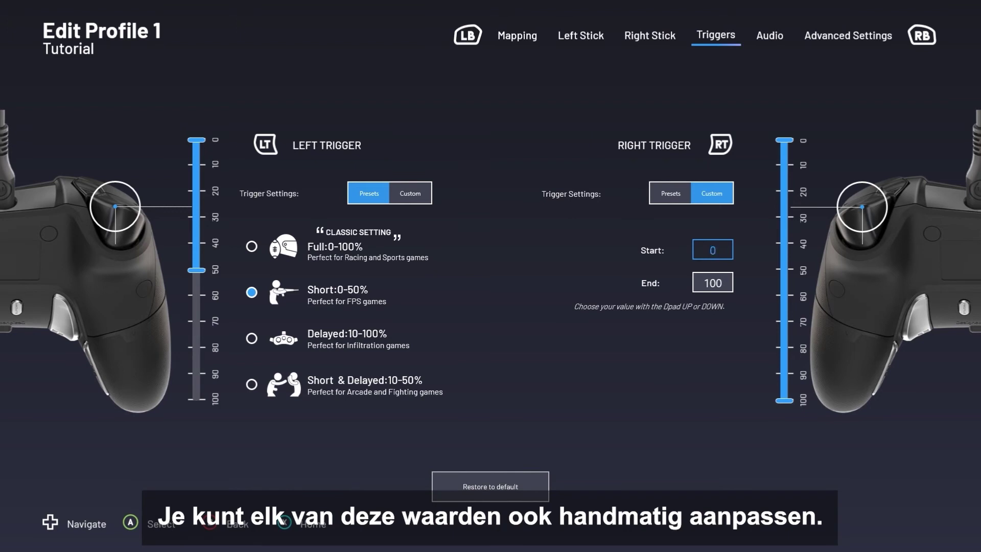
pyautogui.press('Up')
pyautogui.press('Up')
pyautogui.press('Up')
pyautogui.press('Up')
pyautogui.press('Up')
pyautogui.press('Up')
pyautogui.press('Up')
pyautogui.press('Up')
pyautogui.press('Up')
pyautogui.press('Up')
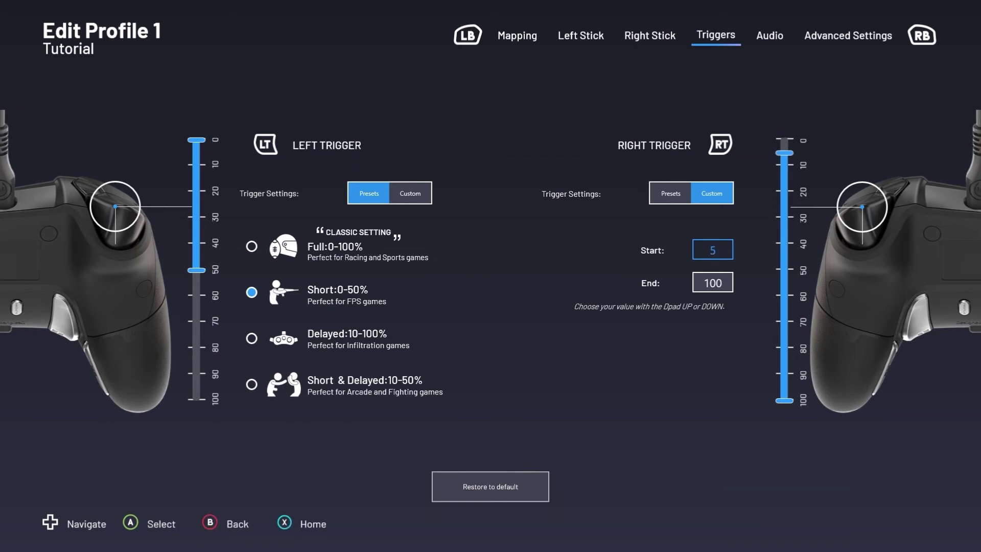
pyautogui.press('Up')
pyautogui.press('Up')
pyautogui.press('Up')
pyautogui.press('Up')
pyautogui.press('Up')
pyautogui.press('Up')
pyautogui.press('Up')
pyautogui.press('Up')
pyautogui.press('Up')
pyautogui.press('Up')
pyautogui.press('Up')
pyautogui.press('Up')
pyautogui.press('Up')
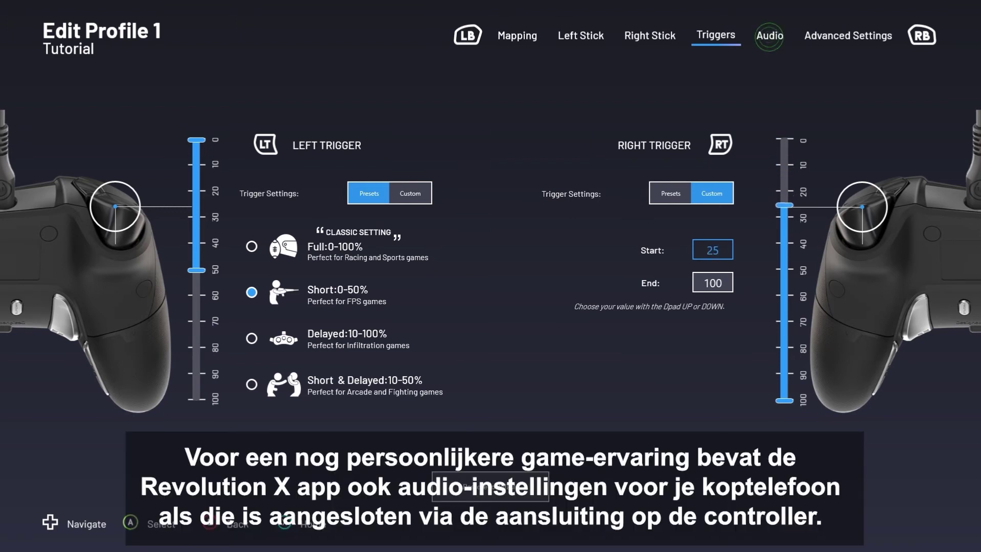
pyautogui.press('Down')
pyautogui.press('Down')
pyautogui.press('Down')
pyautogui.press('Down')
pyautogui.press('Down')
pyautogui.press('Down')
pyautogui.press('Down')
pyautogui.press('Down')
pyautogui.press('Down')
pyautogui.press('Down')
pyautogui.press('Down')
pyautogui.press('Down')
pyautogui.press('Down')
pyautogui.press('Down')
pyautogui.press('Down')
pyautogui.press('Down')
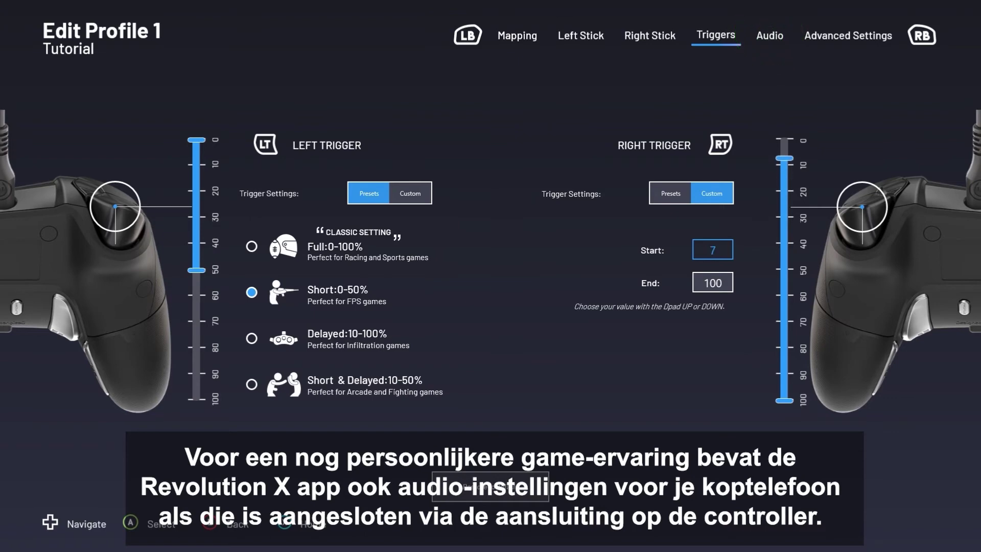
# - Choose the Chat equalizer model in the profile's audio settings and set its gain for F1 to -7
pyautogui.hotkey('ctrl', 'Tab')
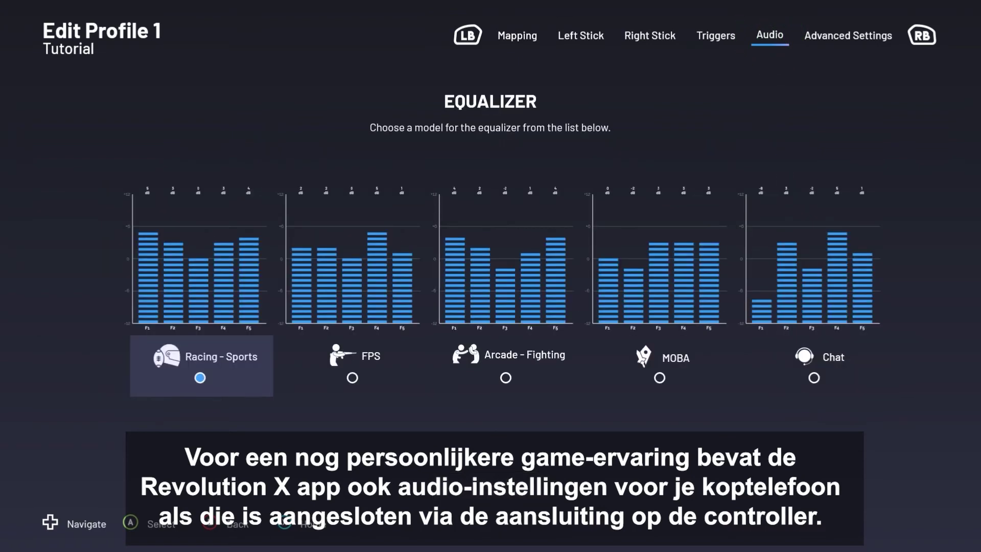
pyautogui.press('Right')
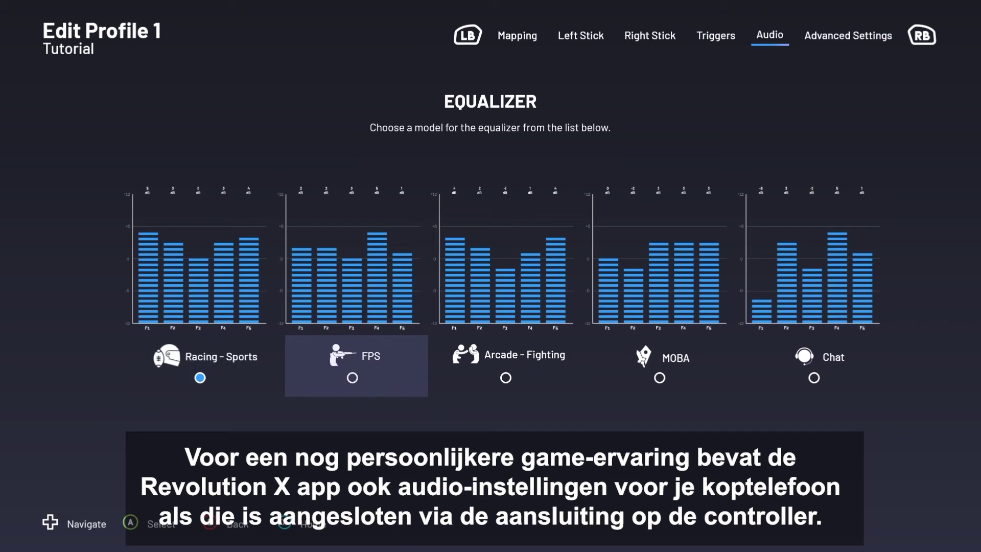
pyautogui.press('Right')
pyautogui.press('Right')
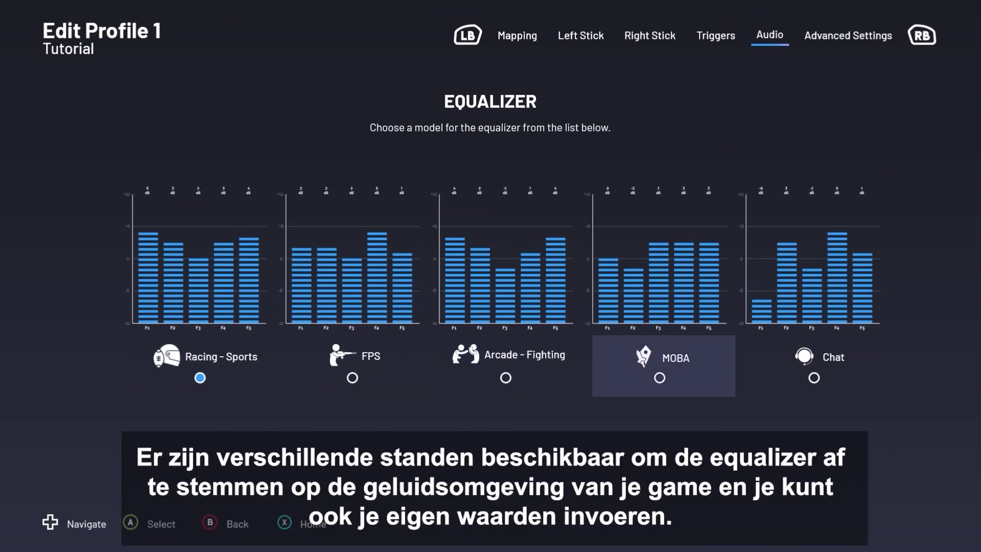
pyautogui.press('Right')
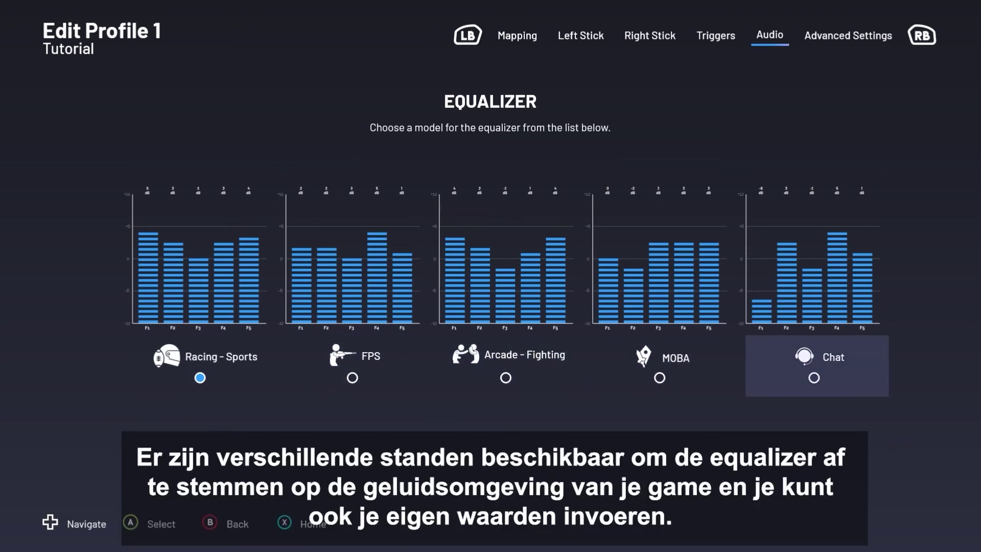
pyautogui.press('Return')
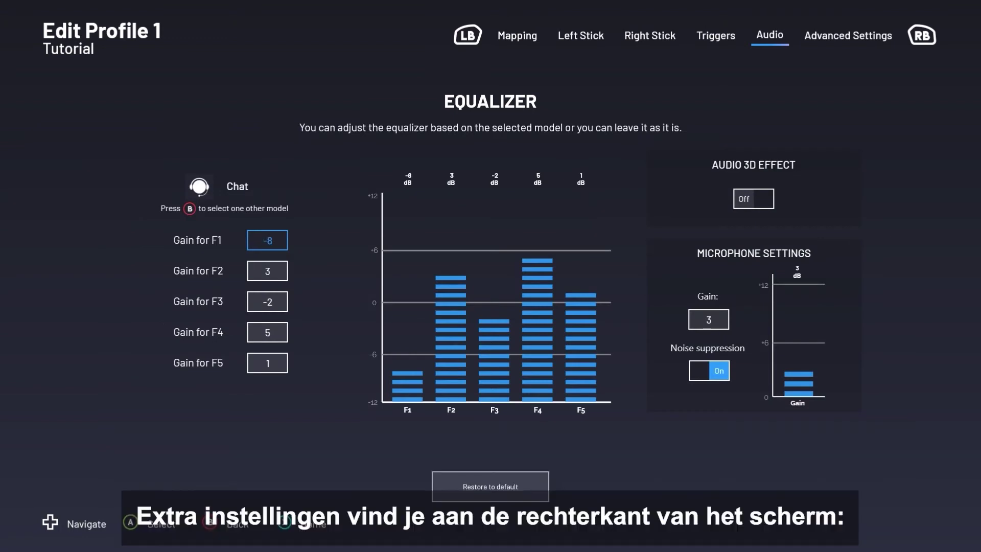
pyautogui.press('Up')
pyautogui.press('Right')
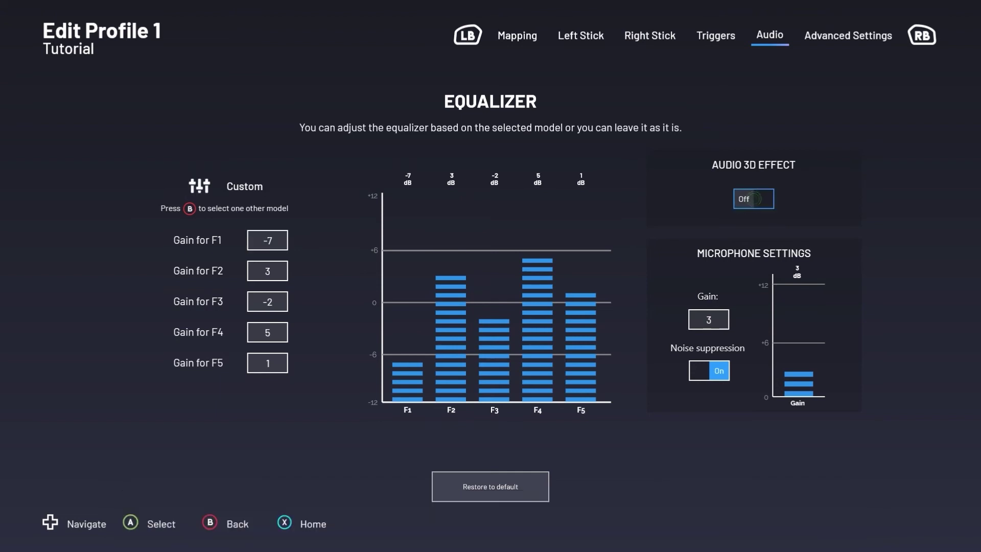
# - Turn on the Audio 3D effect and set the microphone gain to 5
pyautogui.press('Return')
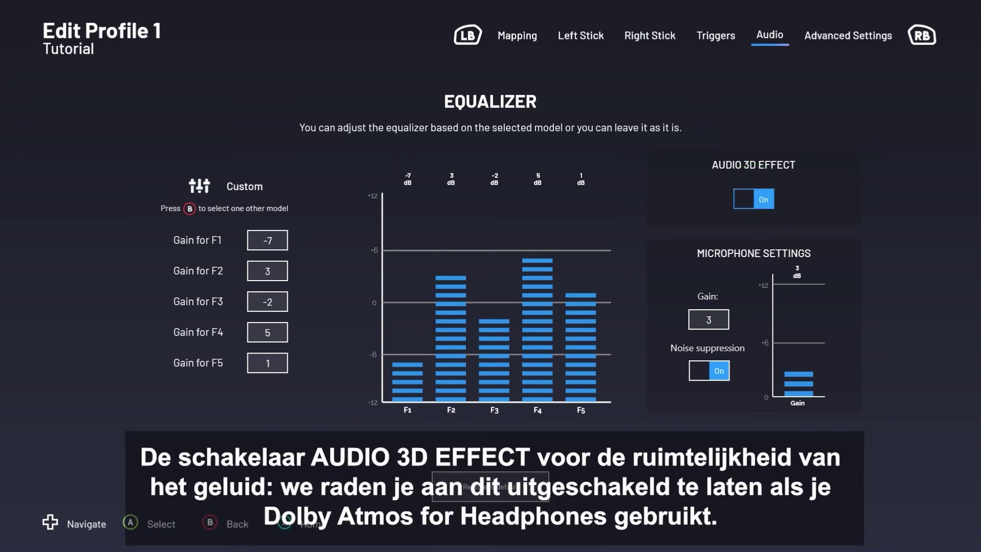
pyautogui.press('Down')
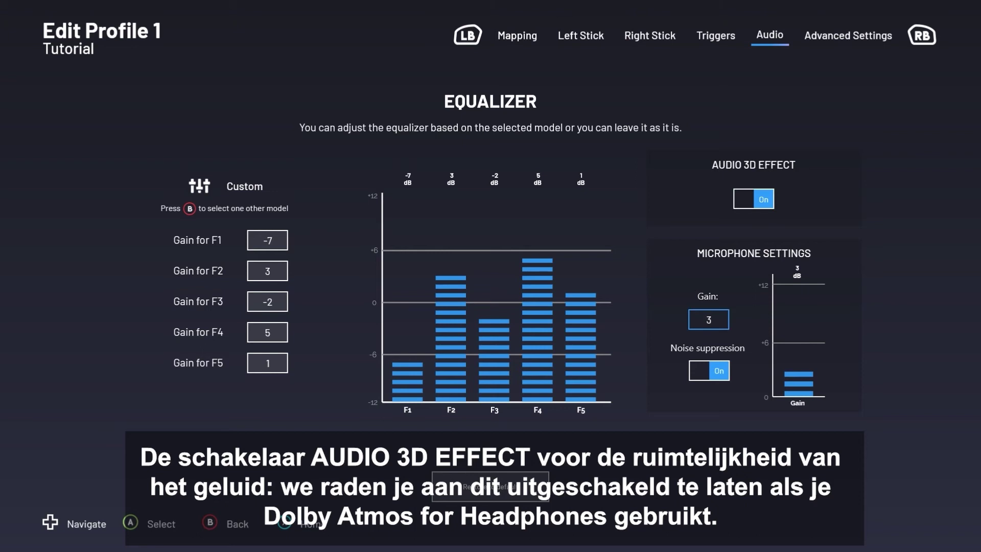
pyautogui.press('Return')
pyautogui.press('Up')
pyautogui.press('Up')
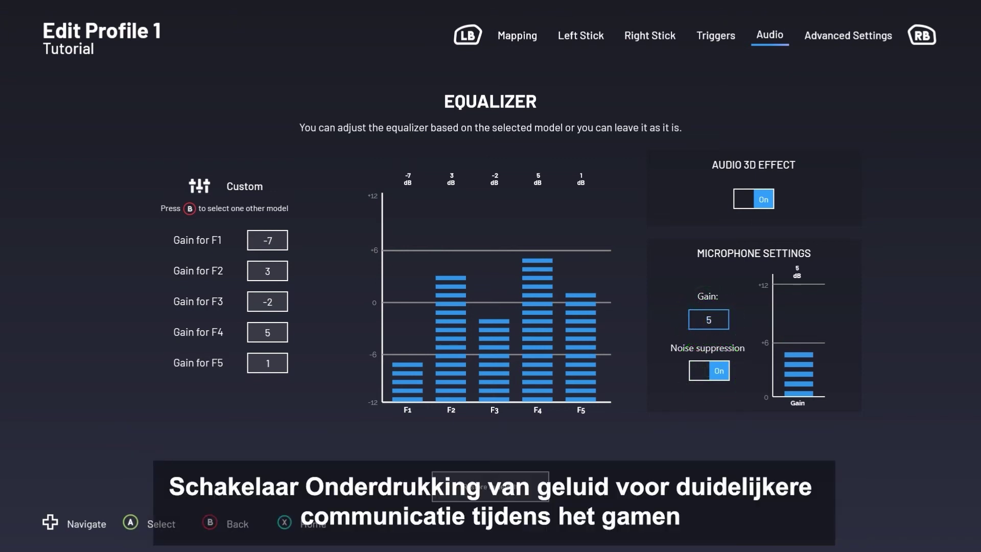
# - Switch off the microphone's noise suppression and go to the profile's advanced settings
pyautogui.press('Down')
pyautogui.press('Return')
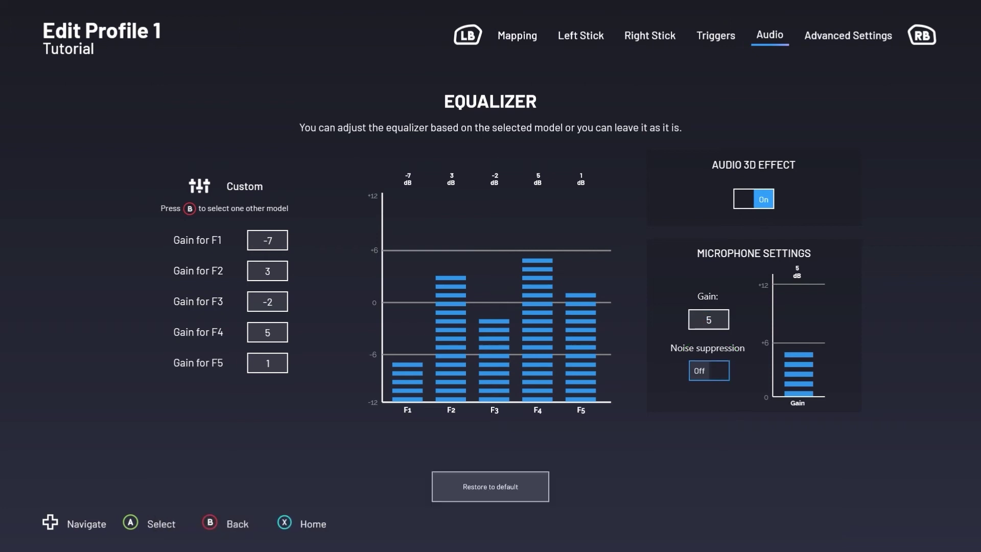
pyautogui.press('Return')
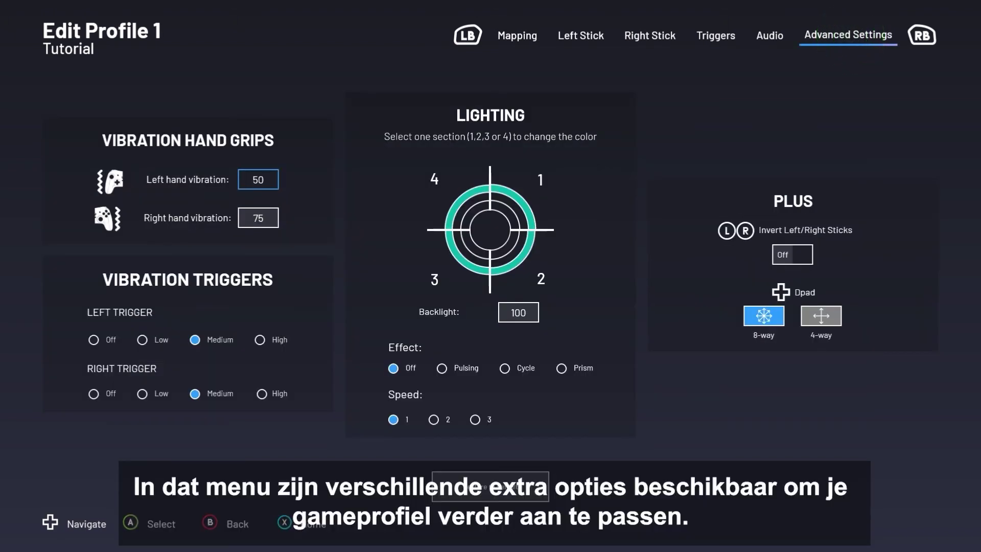
# - Set the left hand grip's vibration to 66
pyautogui.press('Up')
pyautogui.press('Up')
pyautogui.press('Up')
pyautogui.press('Up')
pyautogui.press('Up')
pyautogui.press('Up')
pyautogui.press('Up')
pyautogui.press('Up')
pyautogui.press('Right')
pyautogui.press('Right')
pyautogui.press('Right')
pyautogui.press('Right')
pyautogui.press('Right')
pyautogui.press('Right')
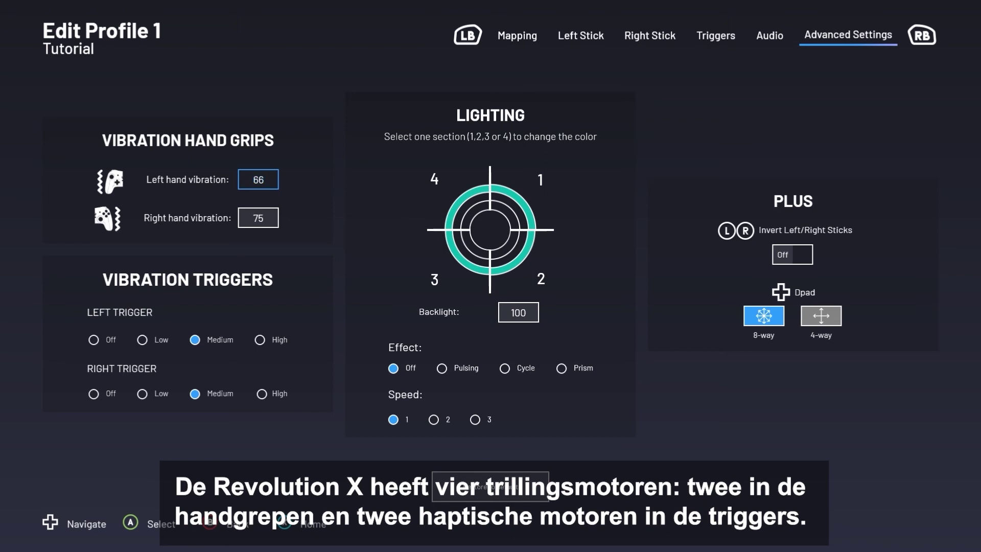
# - Set the vibration of both the left and the right trigger to High
pyautogui.press('Down')
pyautogui.press('Down')
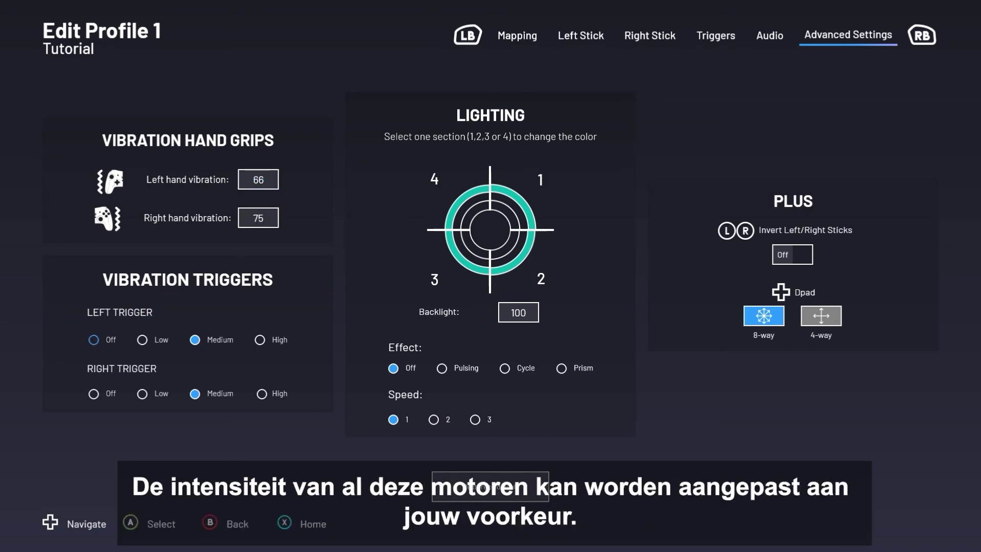
pyautogui.press('Right')
pyautogui.press('Right')
pyautogui.press('Right')
pyautogui.press('Down')
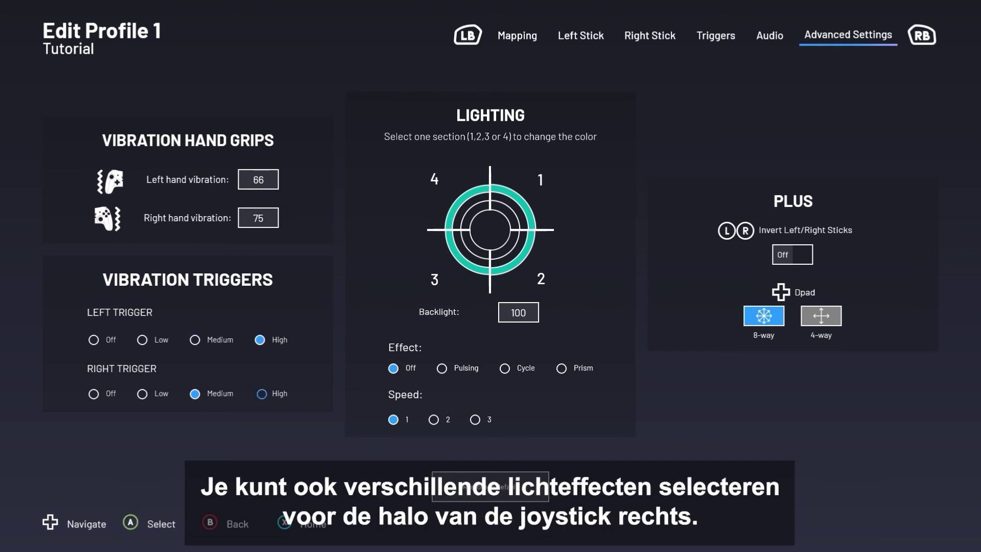
pyautogui.press('Return')
# - Colour lighting section 1 golden yellow, section 2 light red, section 3 pale yellow and section 4 blue
pyautogui.press('Right')
pyautogui.press('Right')
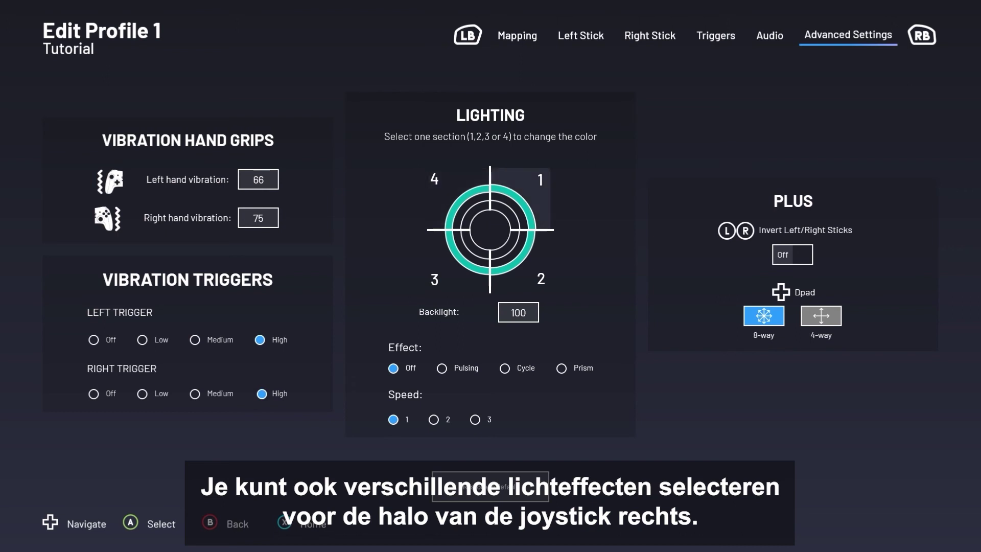
pyautogui.press('Return')
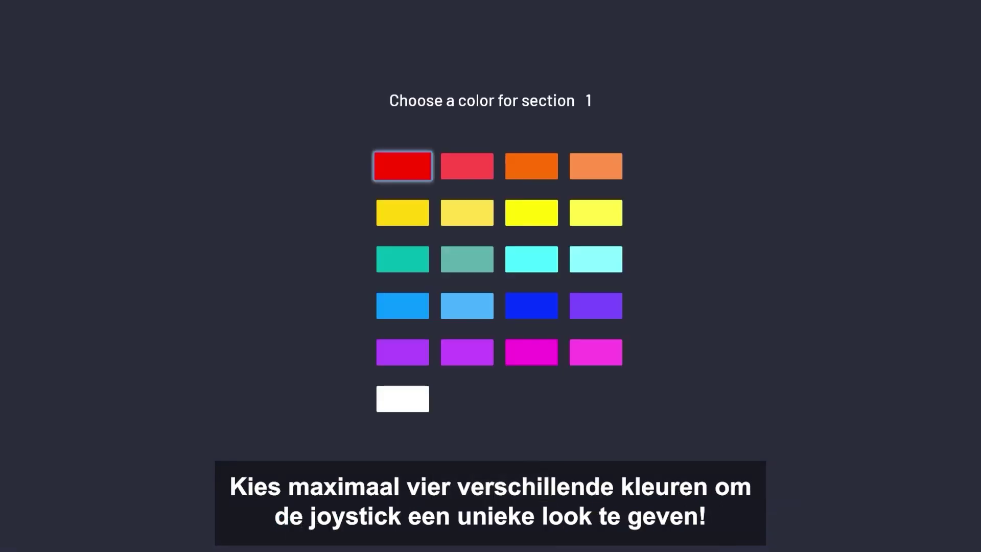
pyautogui.press('Down')
pyautogui.press('Down')
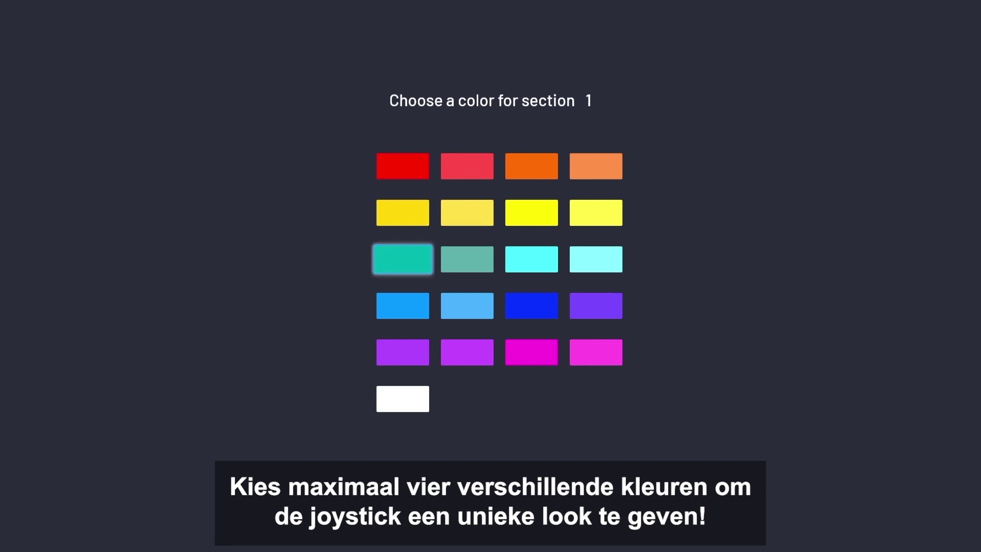
pyautogui.press('Up')
pyautogui.press('Right')
pyautogui.press('Left')
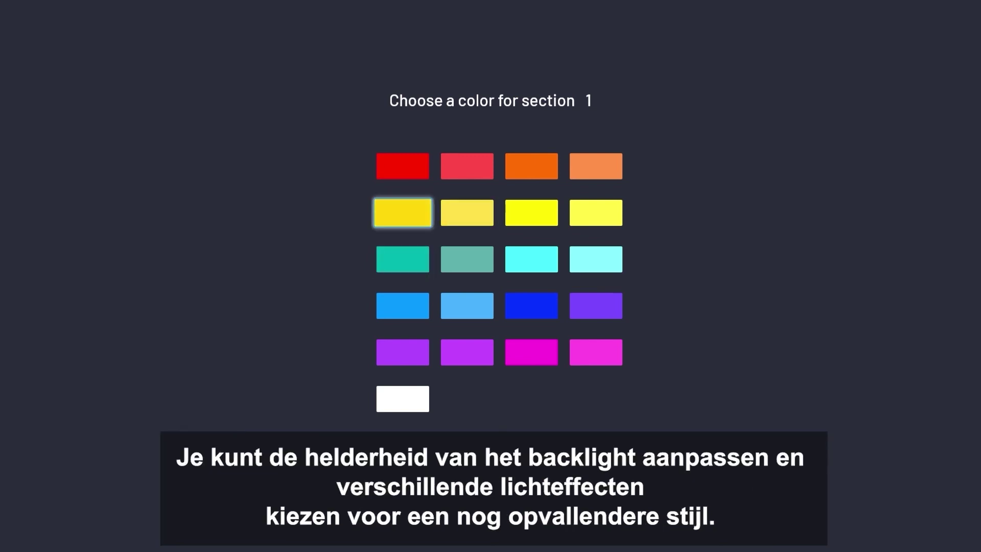
pyautogui.press('Return')
pyautogui.press('Return')
# - Lower the lighting's backlight level and bring it back to 100
pyautogui.press('Down')
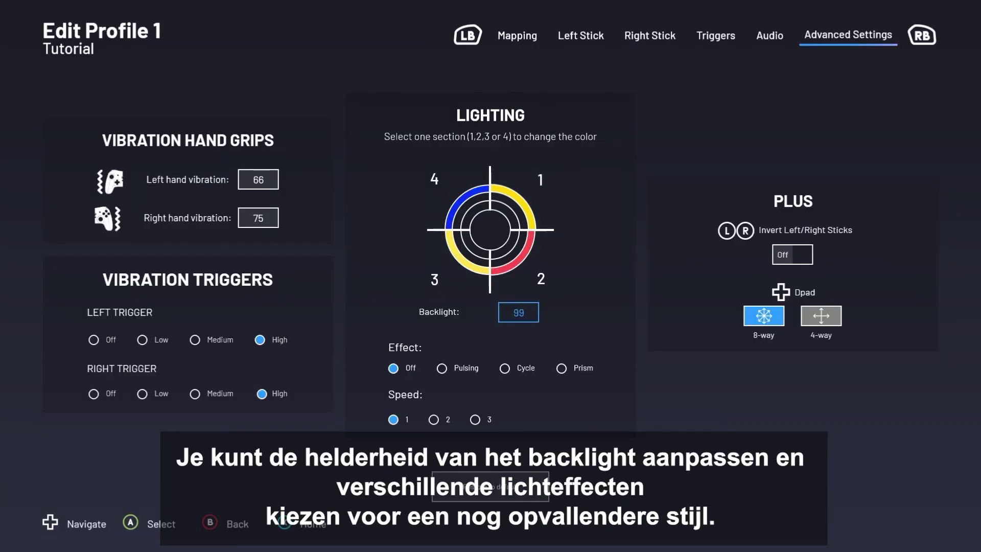
pyautogui.press('Left')
pyautogui.press('Left')
pyautogui.press('Left')
pyautogui.press('Left')
pyautogui.press('Left')
pyautogui.press('Left')
pyautogui.press('Left')
pyautogui.press('Left')
pyautogui.press('Left')
pyautogui.press('Left')
pyautogui.press('Left')
pyautogui.press('Left')
pyautogui.press('Left')
pyautogui.press('Left')
pyautogui.press('Left')
pyautogui.press('Left')
pyautogui.press('Left')
pyautogui.press('Left')
pyautogui.press('Left')
pyautogui.press('Left')
pyautogui.press('Left')
pyautogui.press('Left')
pyautogui.press('Left')
pyautogui.press('Left')
pyautogui.press('Left')
pyautogui.press('Left')
pyautogui.press('Left')
pyautogui.press('Left')
pyautogui.press('Left')
pyautogui.press('Left')
pyautogui.press('Left')
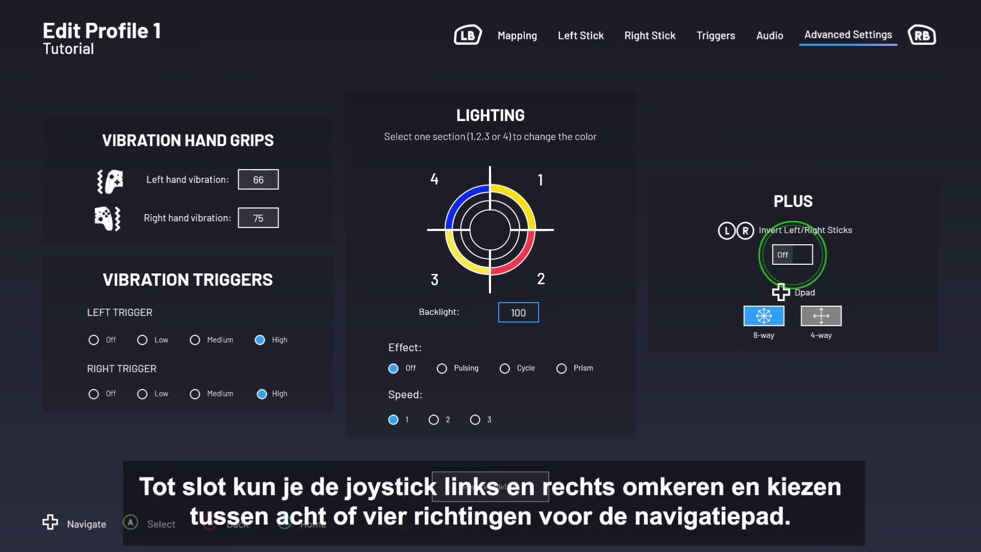
# - Set the lighting effect to Prism and its speed to 2
pyautogui.press('Right')
pyautogui.press('Return')
pyautogui.press('Return')
# - Switch the Dpad to 4-way and back to 8-way
pyautogui.press('Down')
pyautogui.press('Right')
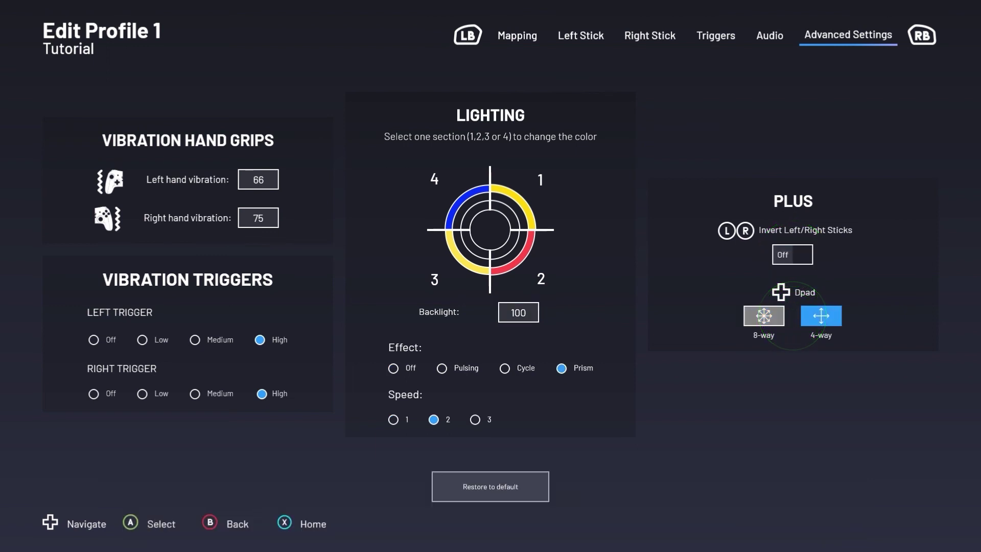
pyautogui.press('Return')
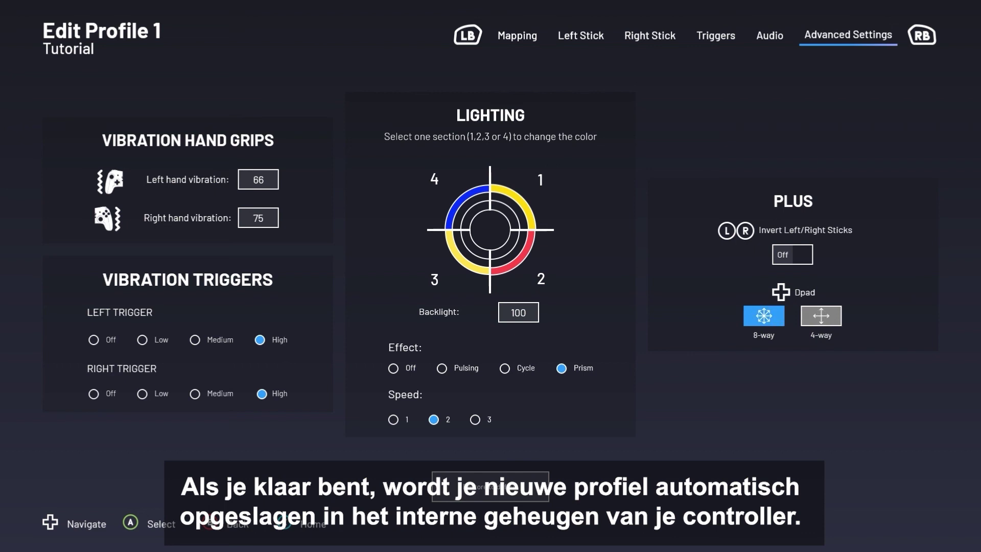